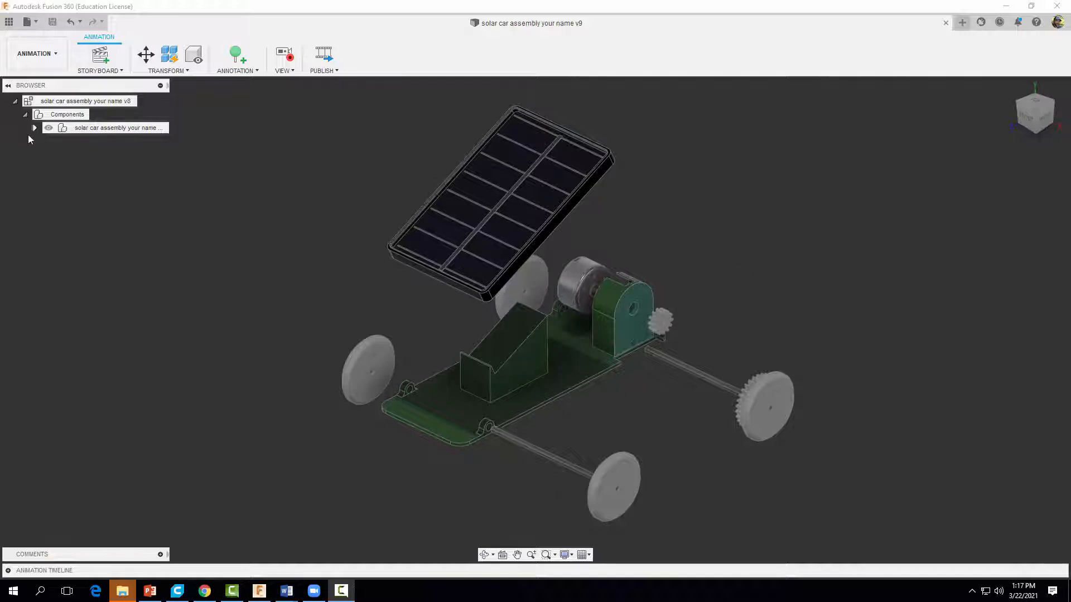
# - Create a new drawing from the animation's Storyboard1 with the sheet size set to A (11in x 8.5in)
pyautogui.click(36, 53)
pyautogui.moveTo(46, 200)
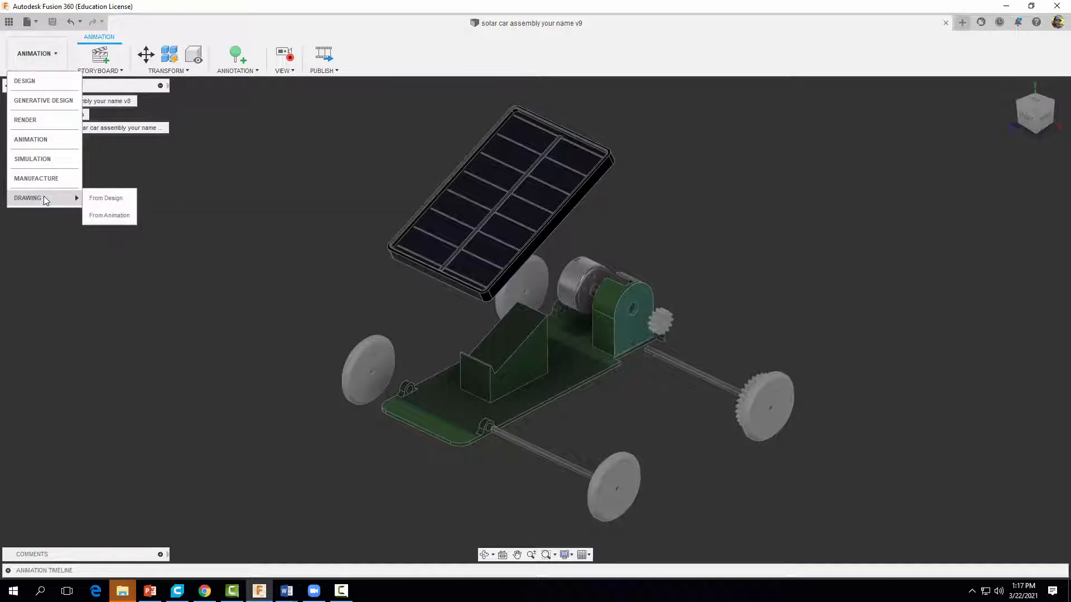
pyautogui.click(105, 218)
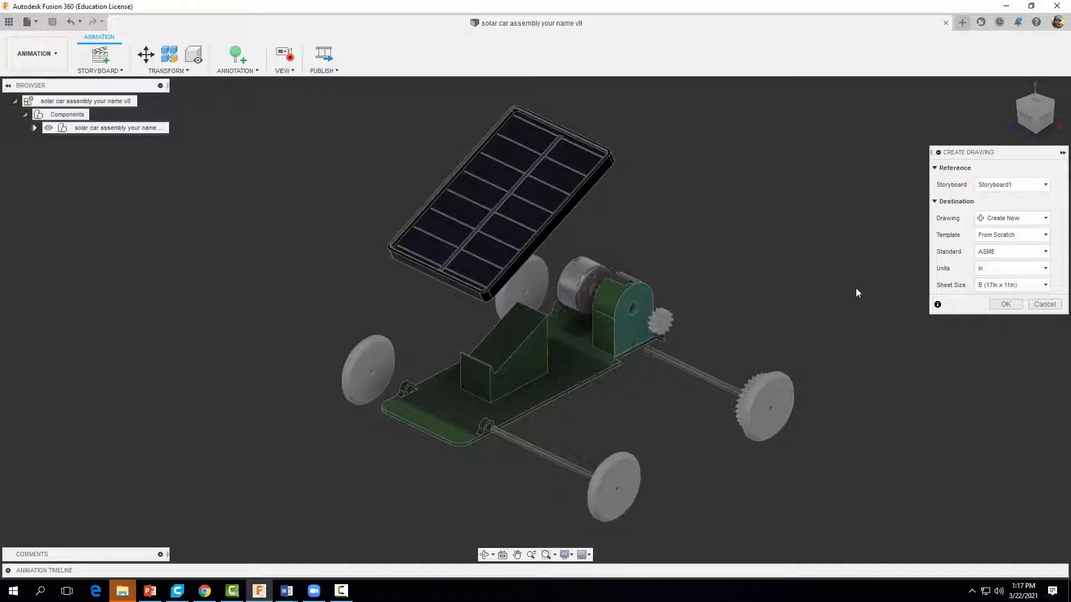
pyautogui.click(985, 289)
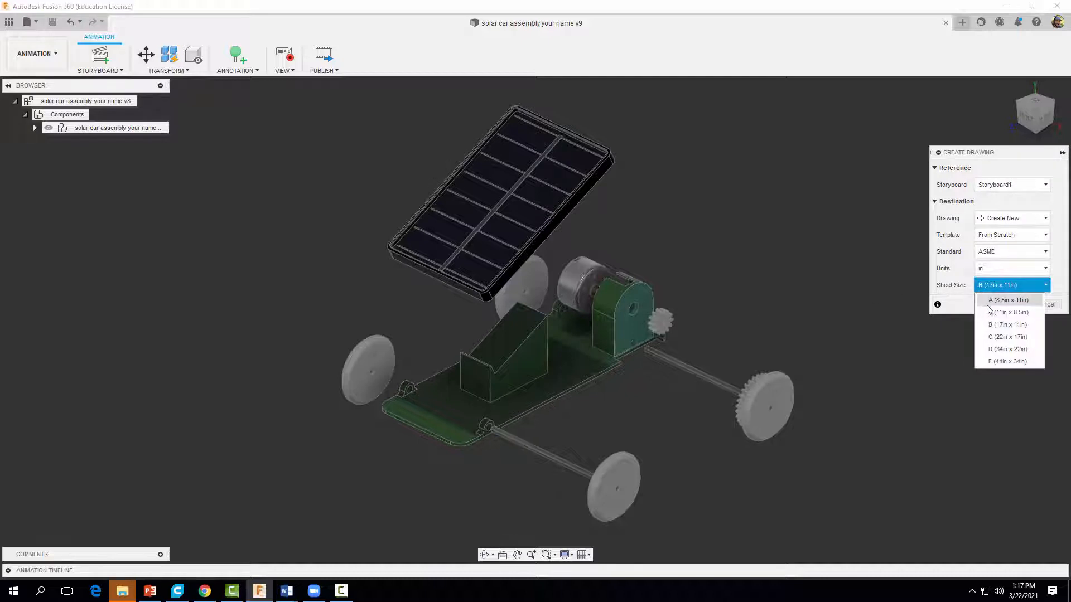
pyautogui.click(1023, 314)
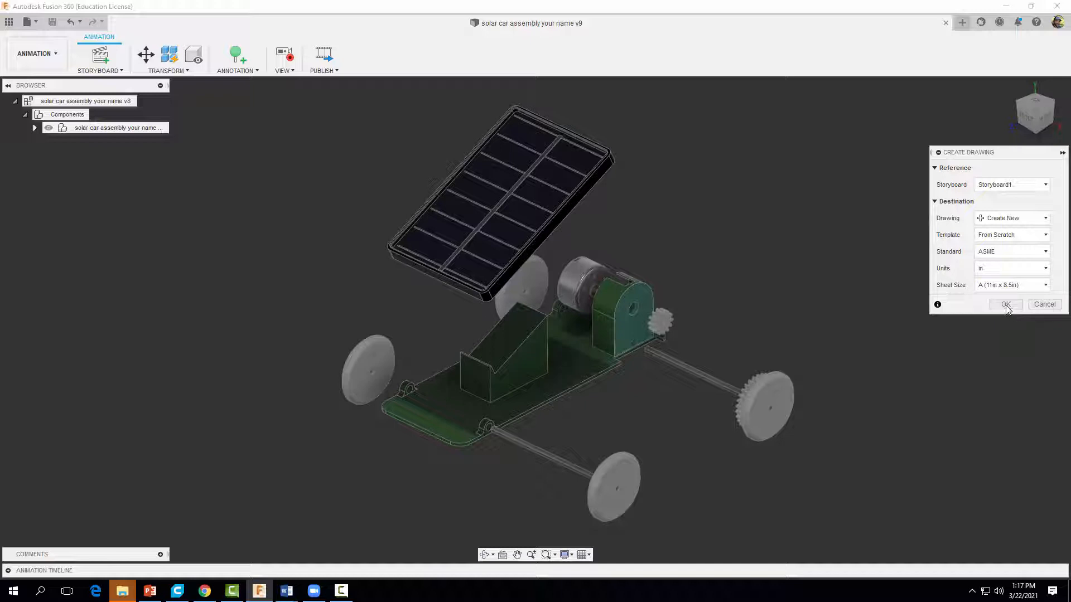
pyautogui.click(1005, 305)
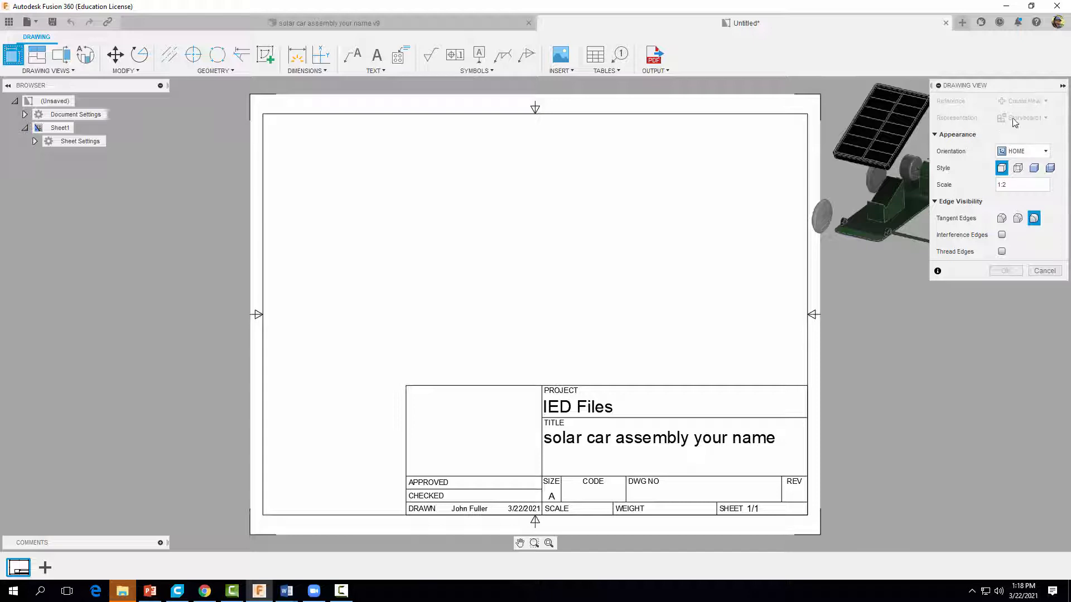
# - Place the exploded storyboard as a shaded NE Isometric base view at 1:1.5 scale in the middle-left area of the sheet
pyautogui.click(1011, 150)
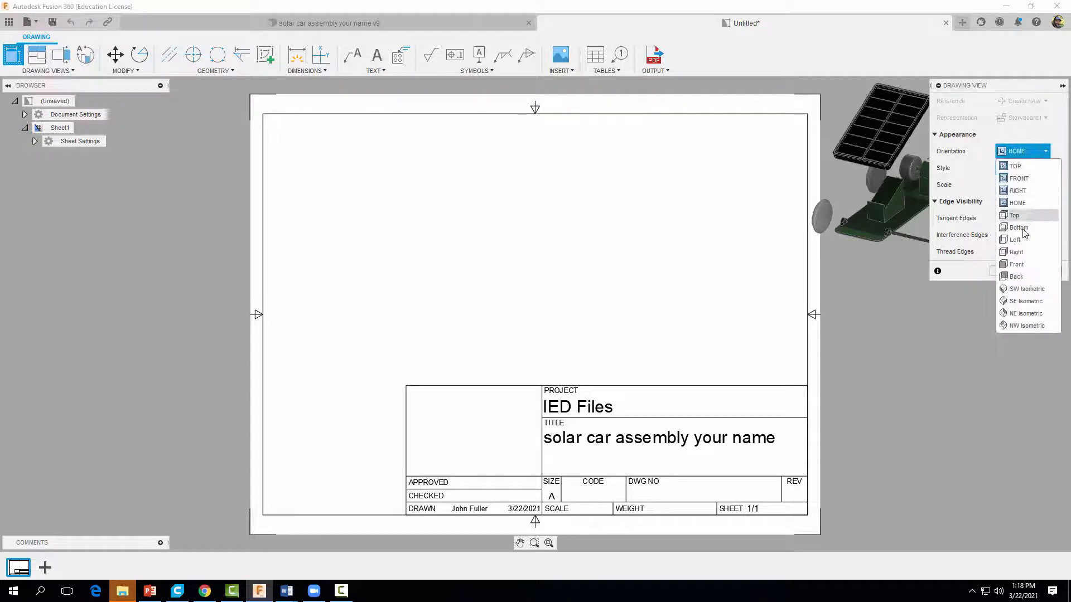
pyautogui.click(1025, 314)
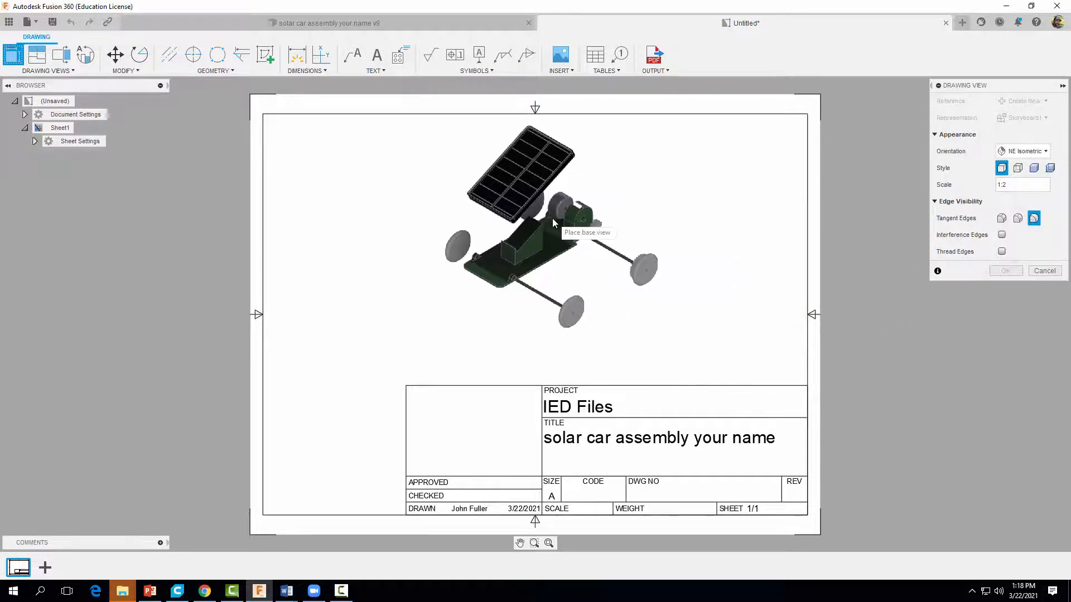
pyautogui.click(513, 229)
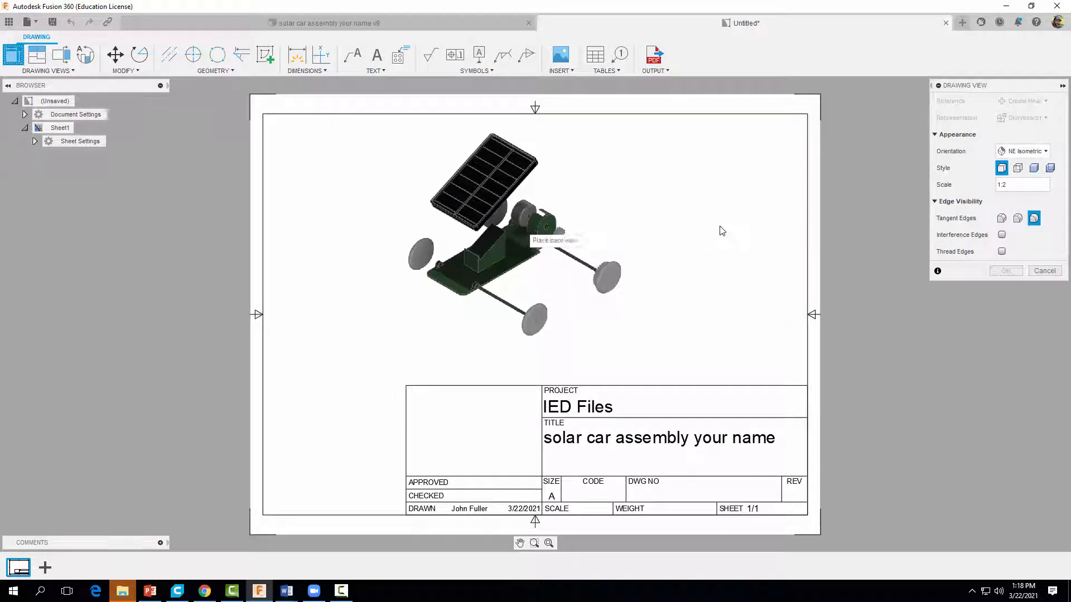
pyautogui.click(1034, 168)
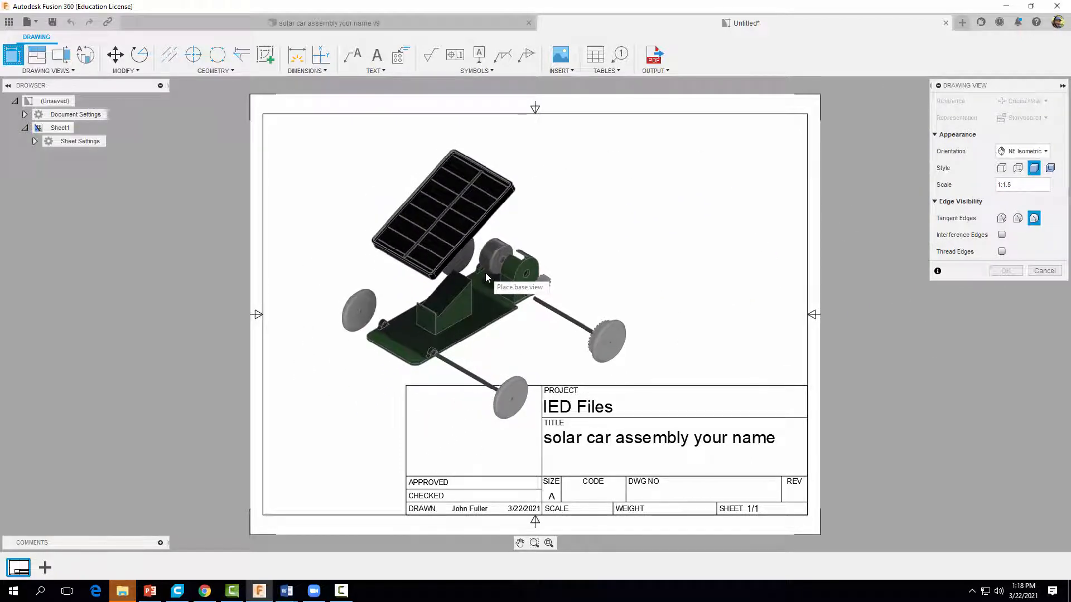
pyautogui.click(481, 277)
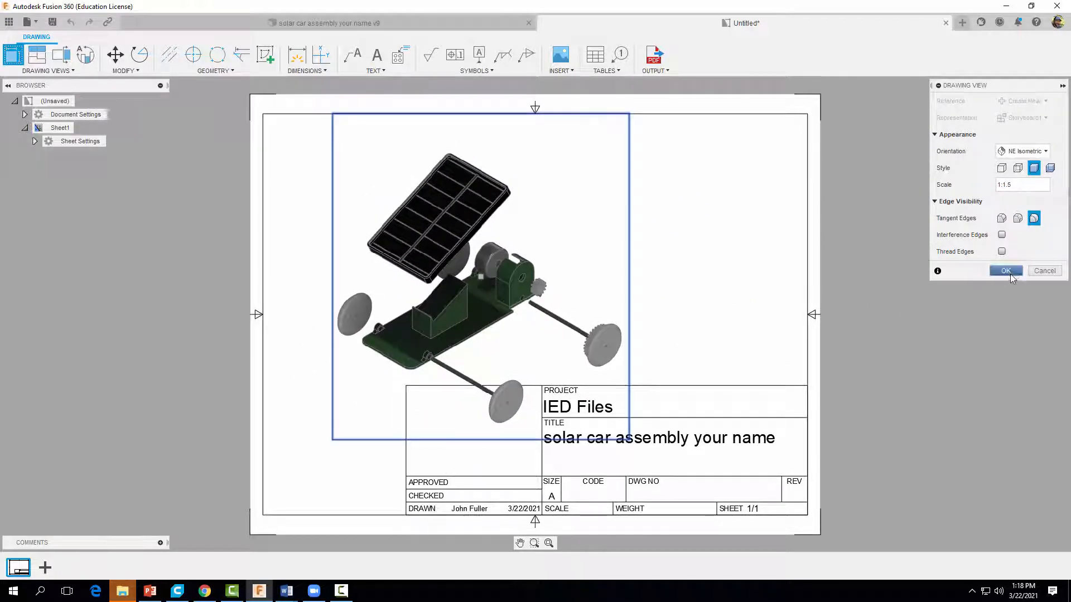
pyautogui.click(1006, 271)
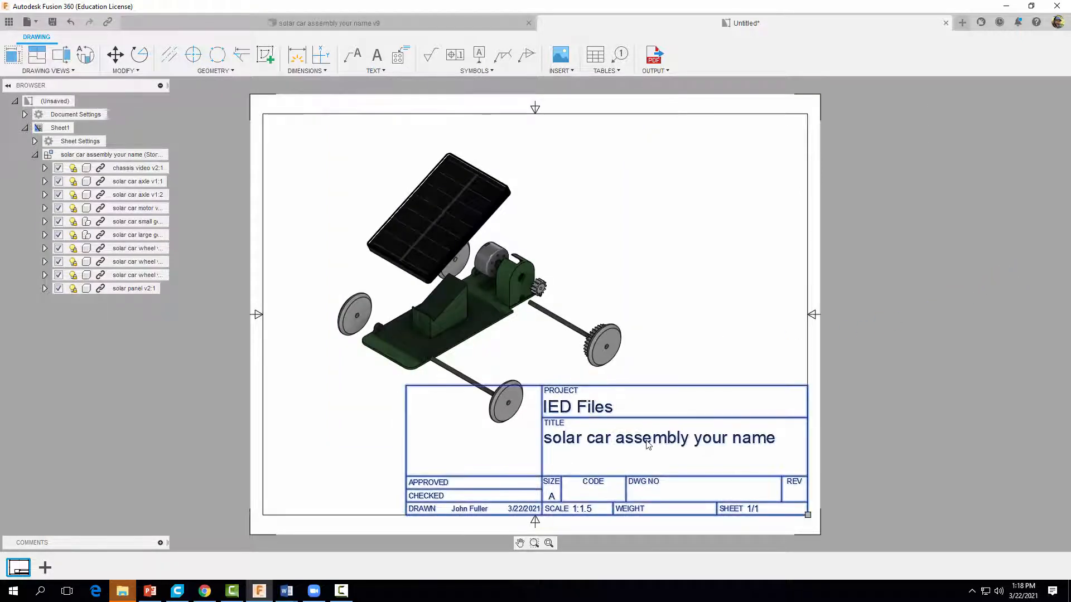
# - Delete the title block and place a shaded NE Isometric view of the assembled Model at 1:1.5 scale in the sheet's lower-right corner
pyautogui.press('Delete')
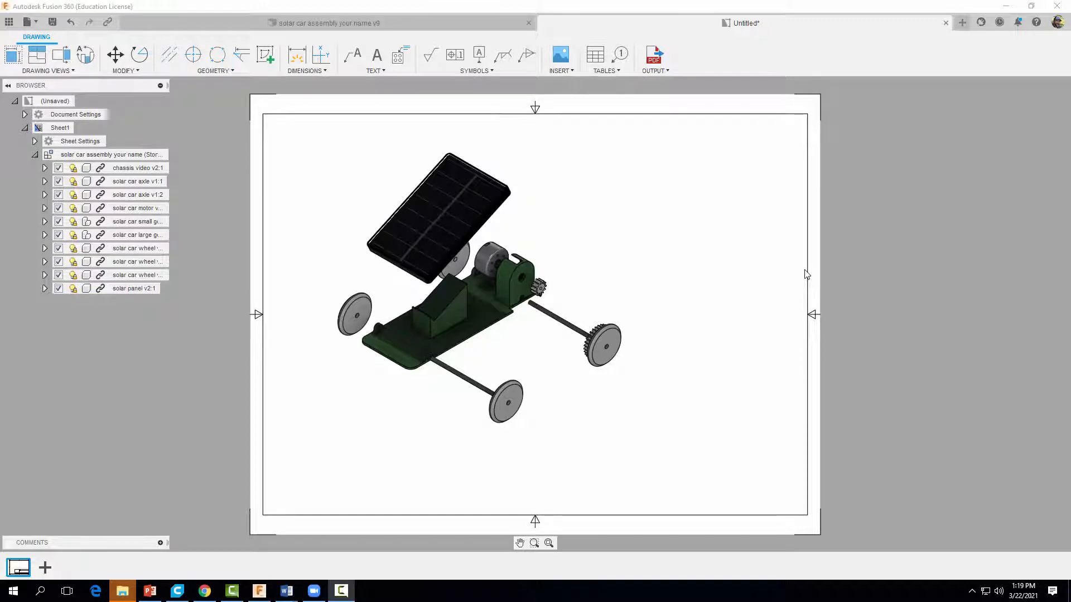
pyautogui.click(6, 54)
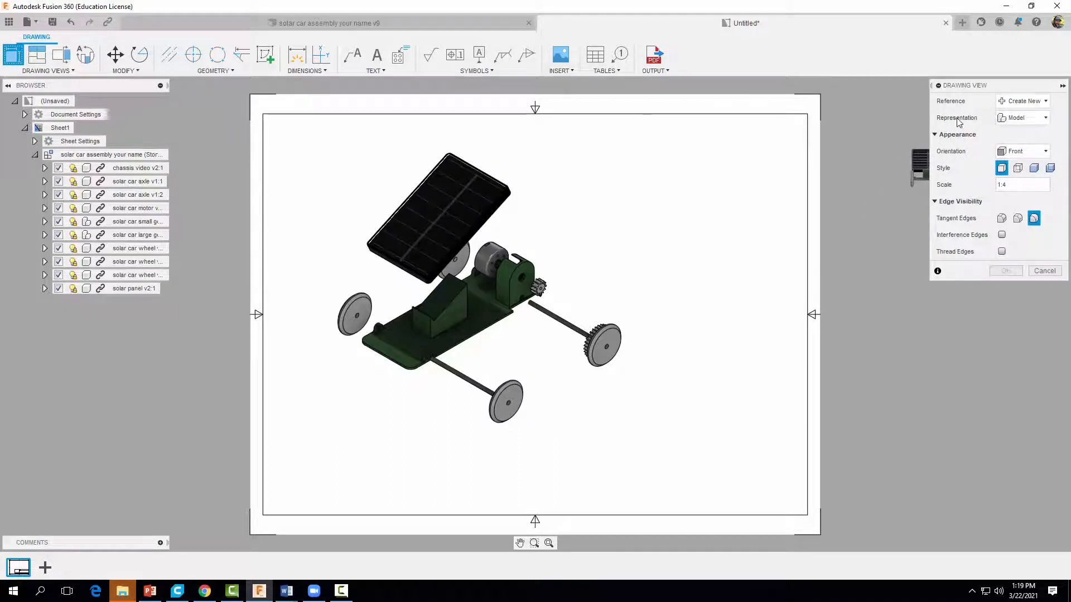
pyautogui.click(1007, 118)
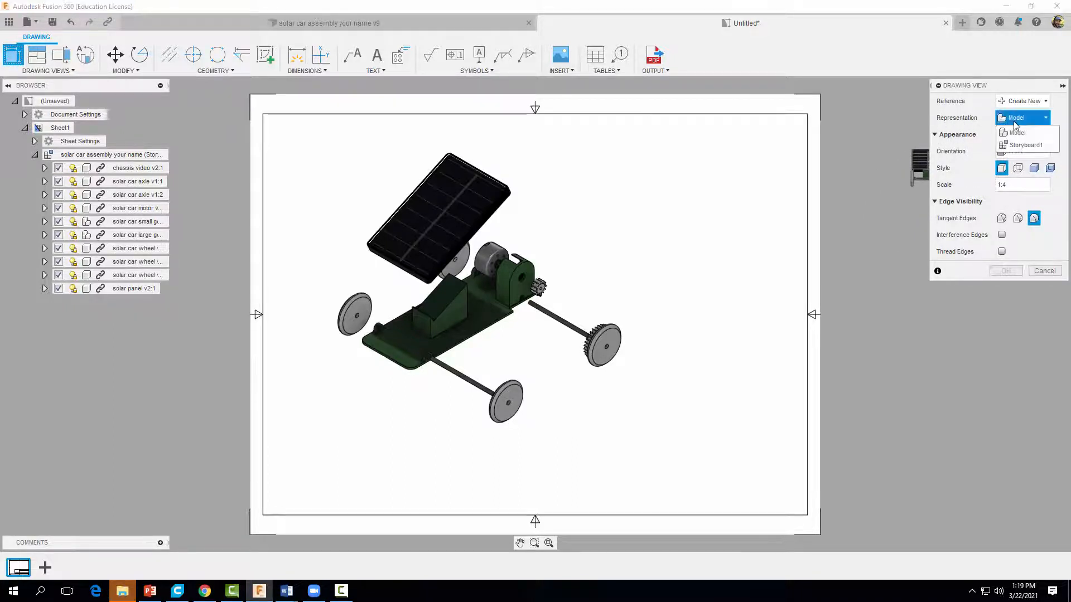
pyautogui.click(1014, 134)
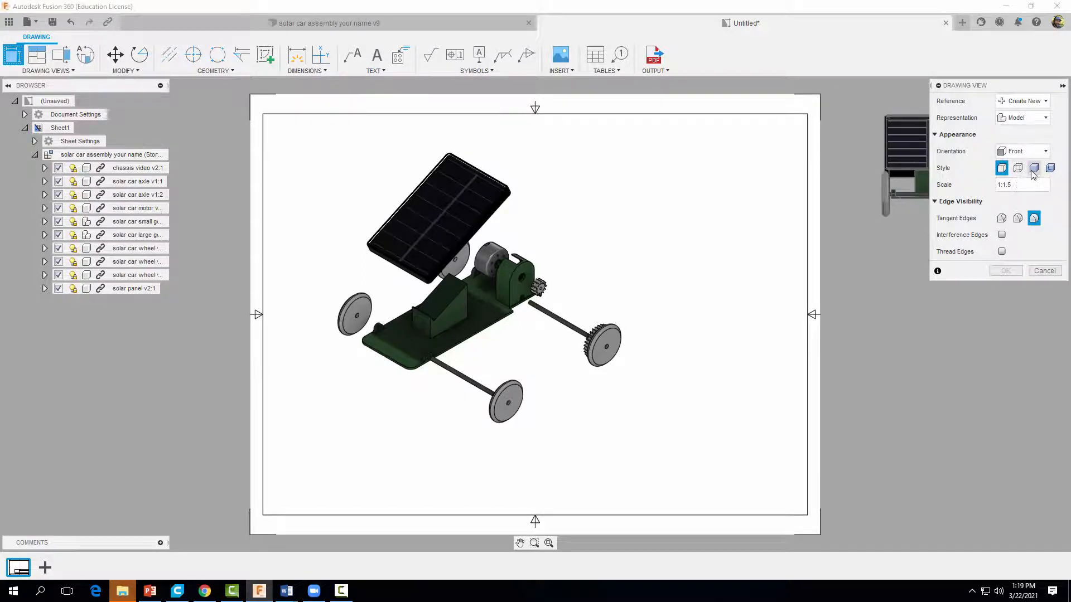
pyautogui.click(1027, 152)
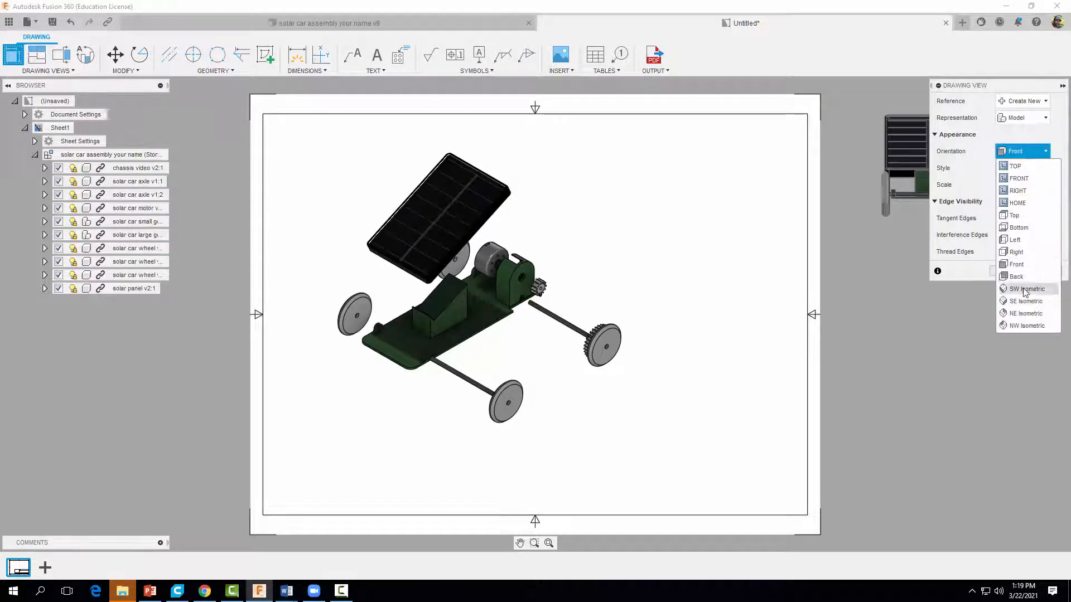
pyautogui.click(1018, 312)
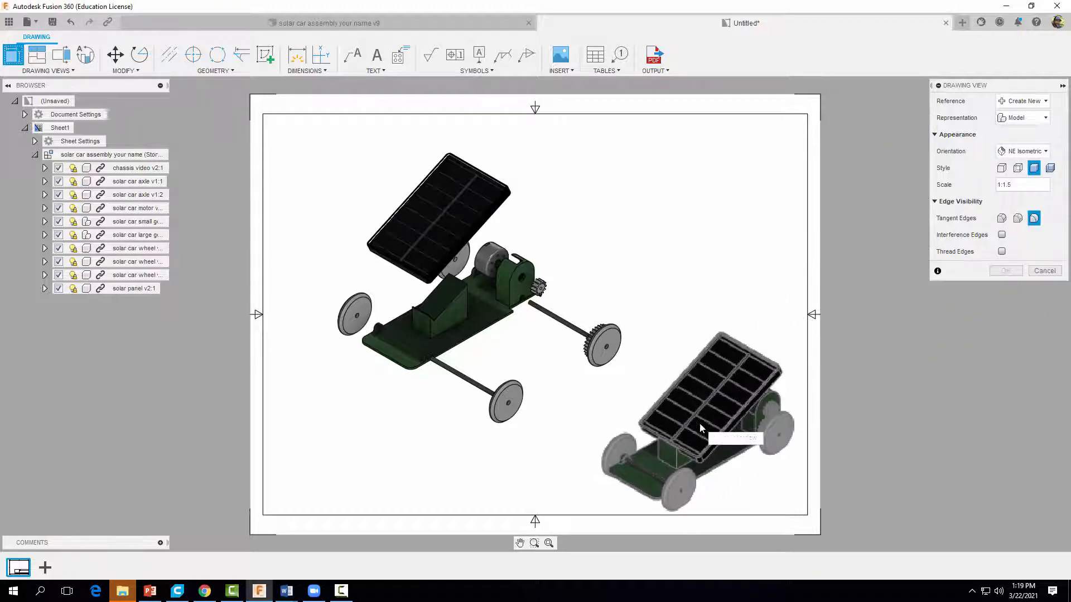
pyautogui.click(707, 425)
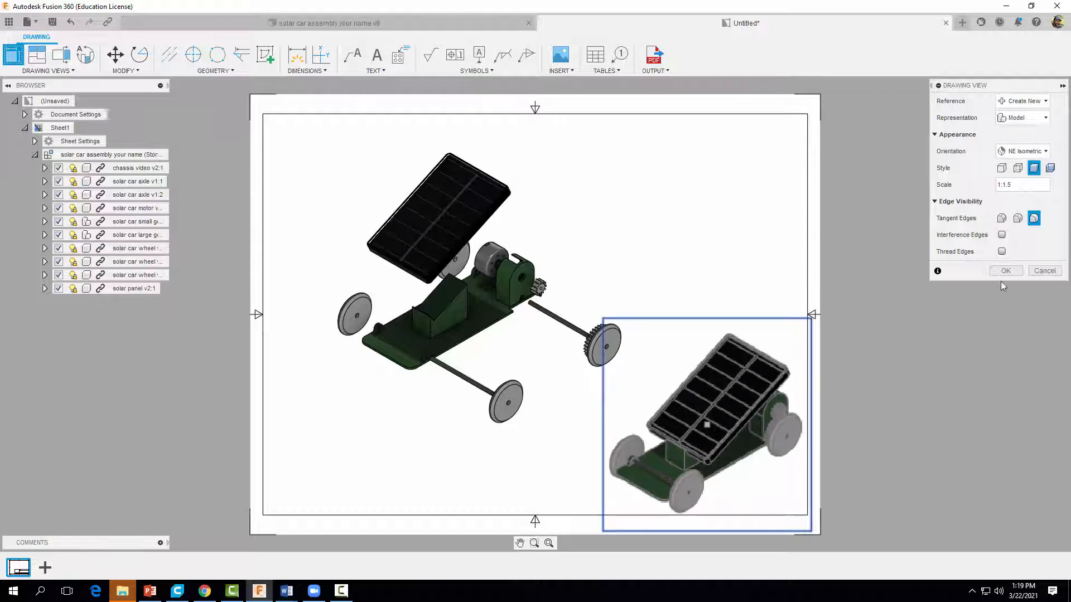
pyautogui.click(1003, 272)
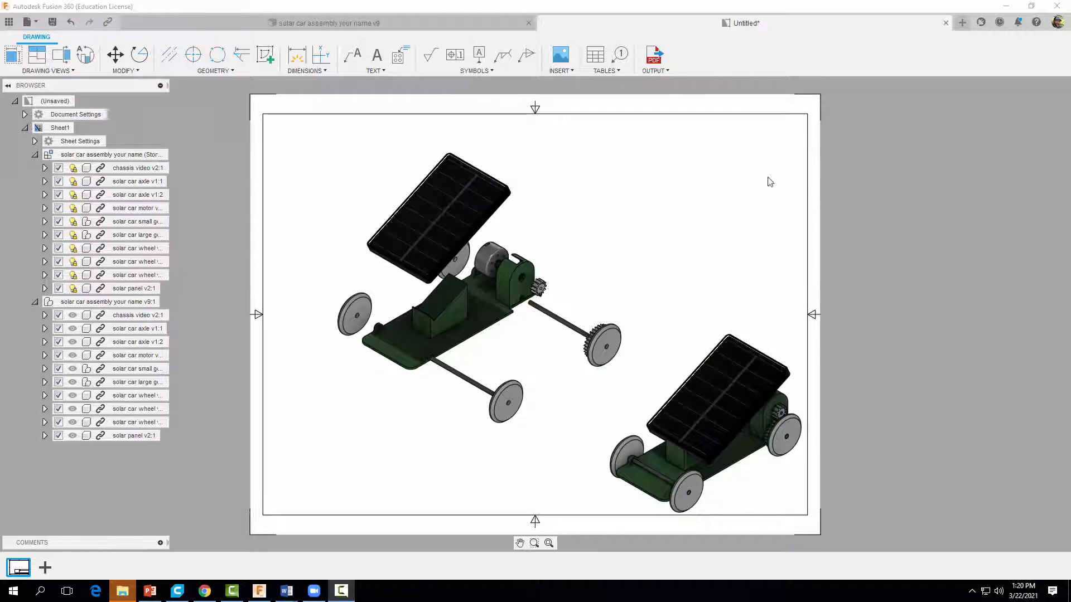
# - Insert a parts list for the exploded view at the sheet's upper-left border corner and move that view to the lower left of the sheet
pyautogui.click(603, 71)
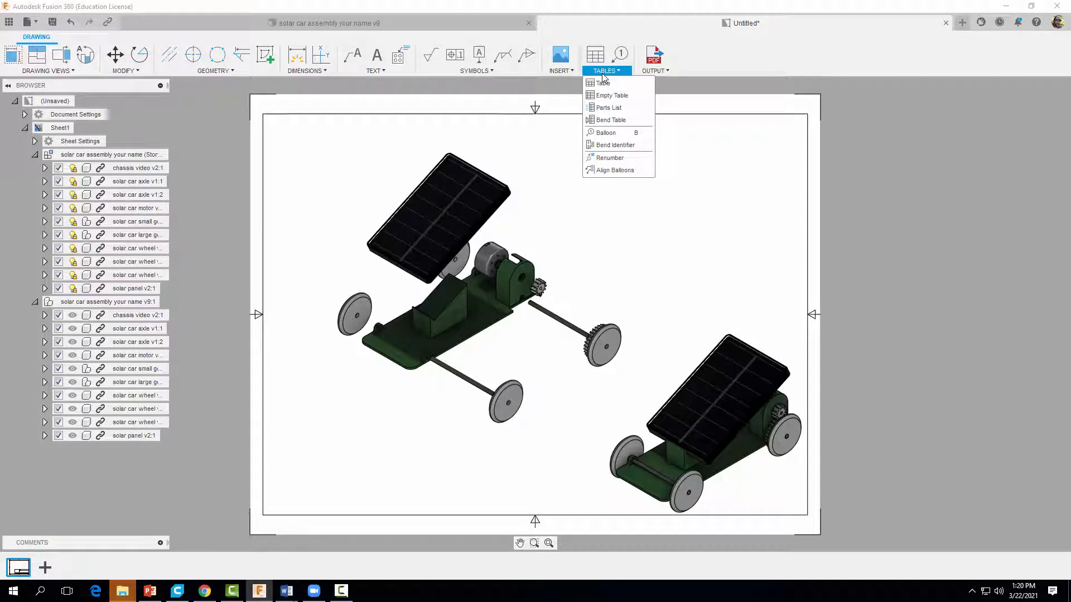
pyautogui.click(608, 108)
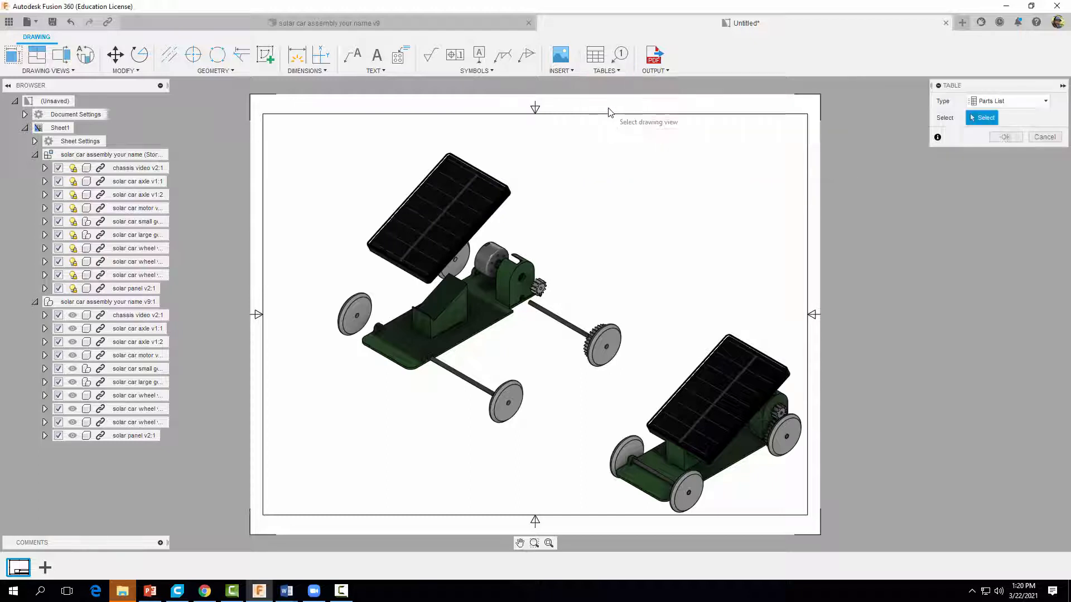
pyautogui.click(461, 242)
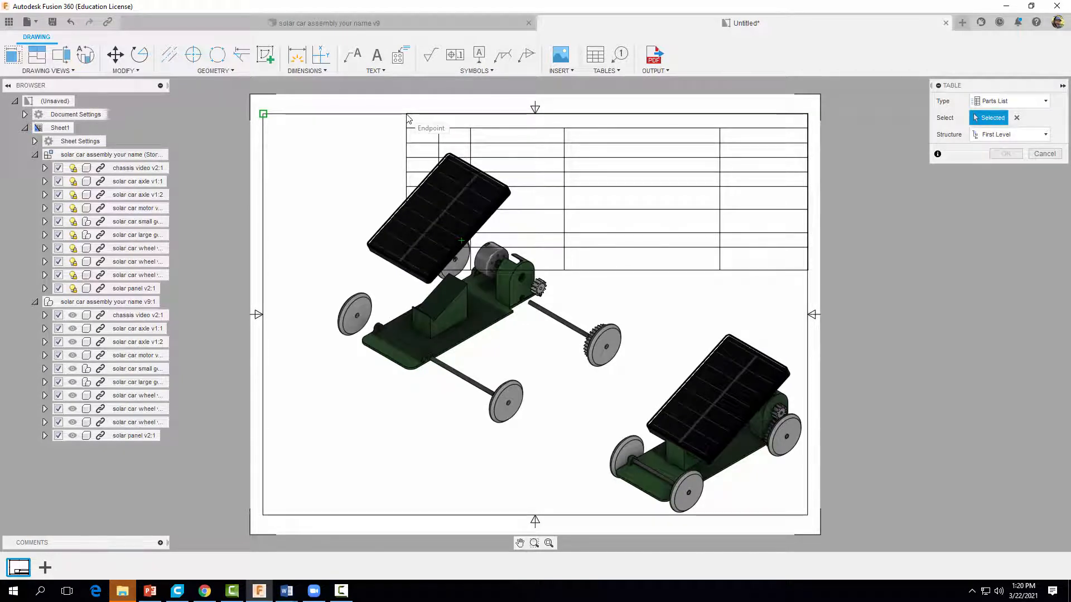
pyautogui.click(407, 119)
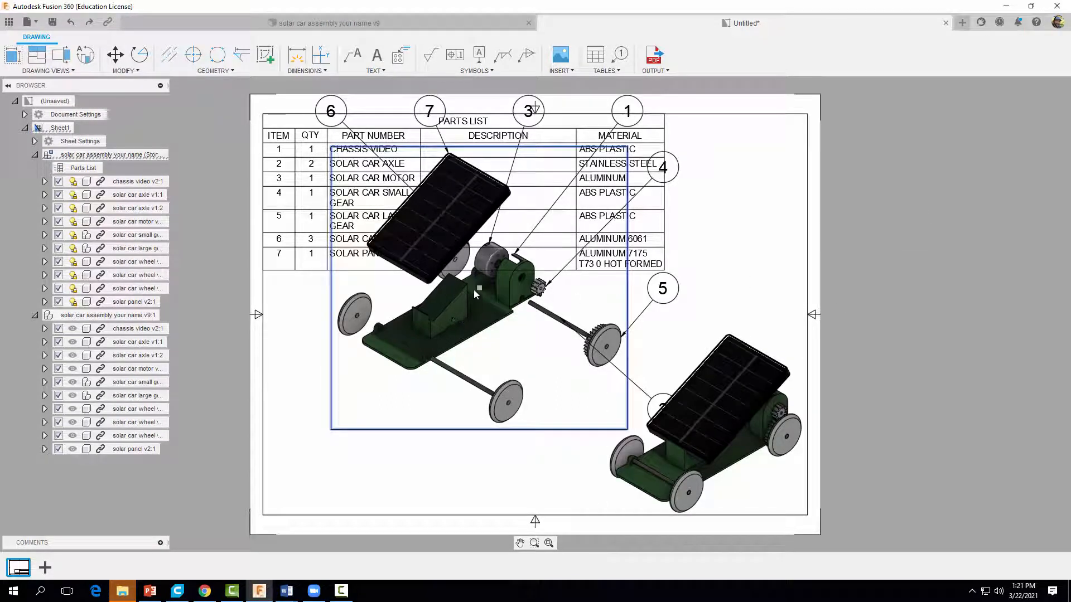
pyautogui.moveTo(477, 286); pyautogui.dragTo(437, 353)
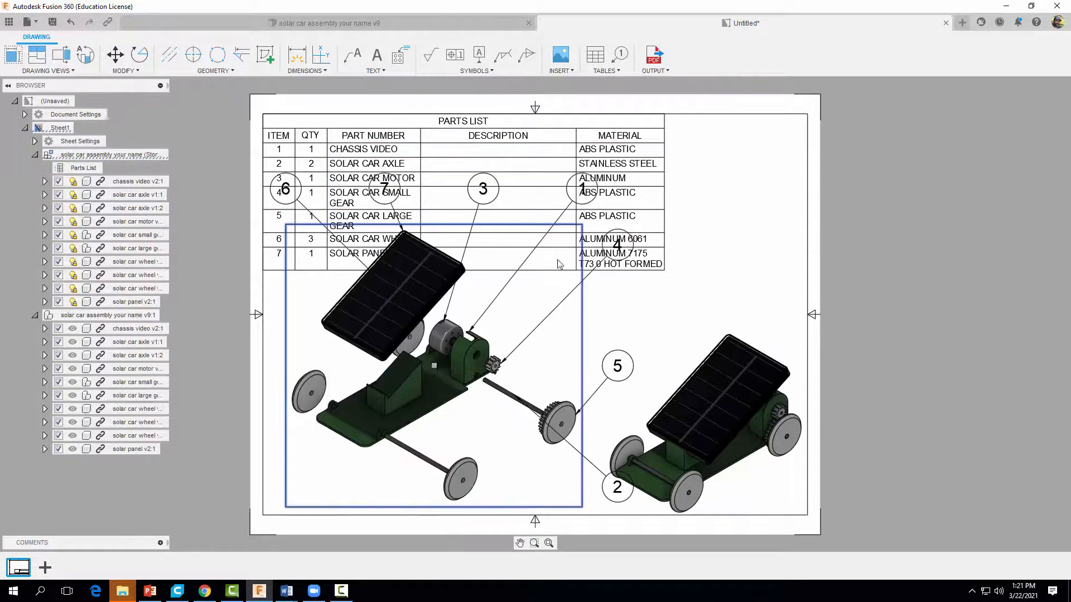
pyautogui.press('Escape')
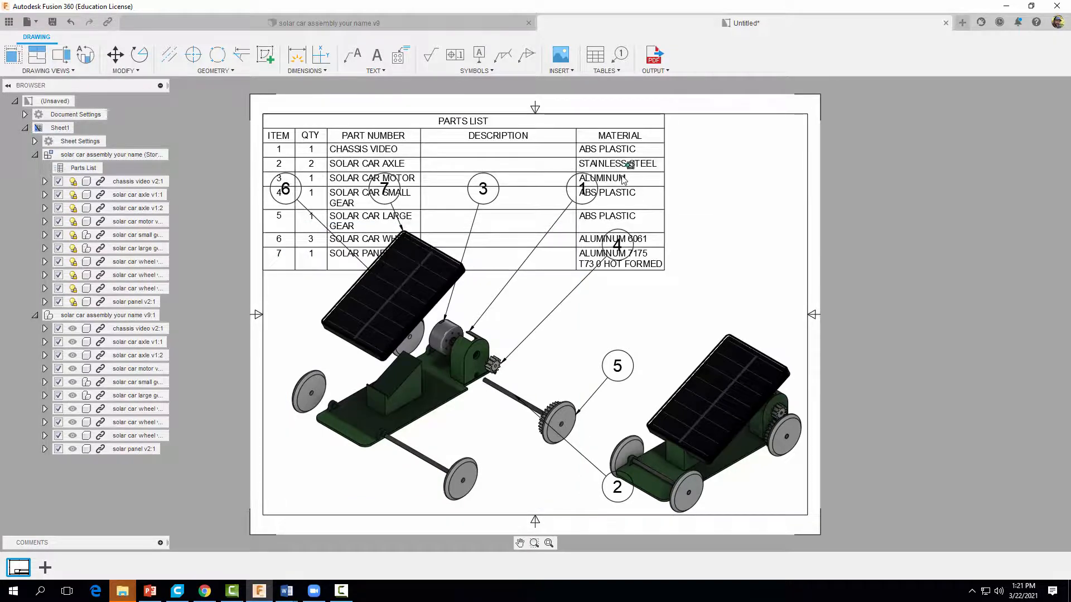
# - Edit the parts list columns to hide Description and show Mass
pyautogui.doubleClick(622, 178)
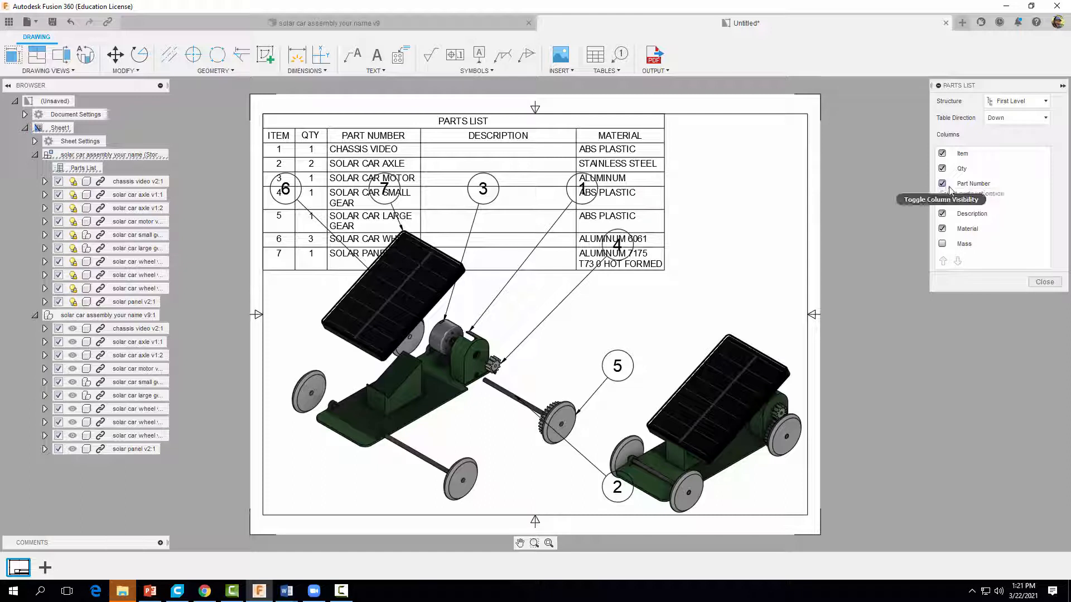
pyautogui.click(942, 214)
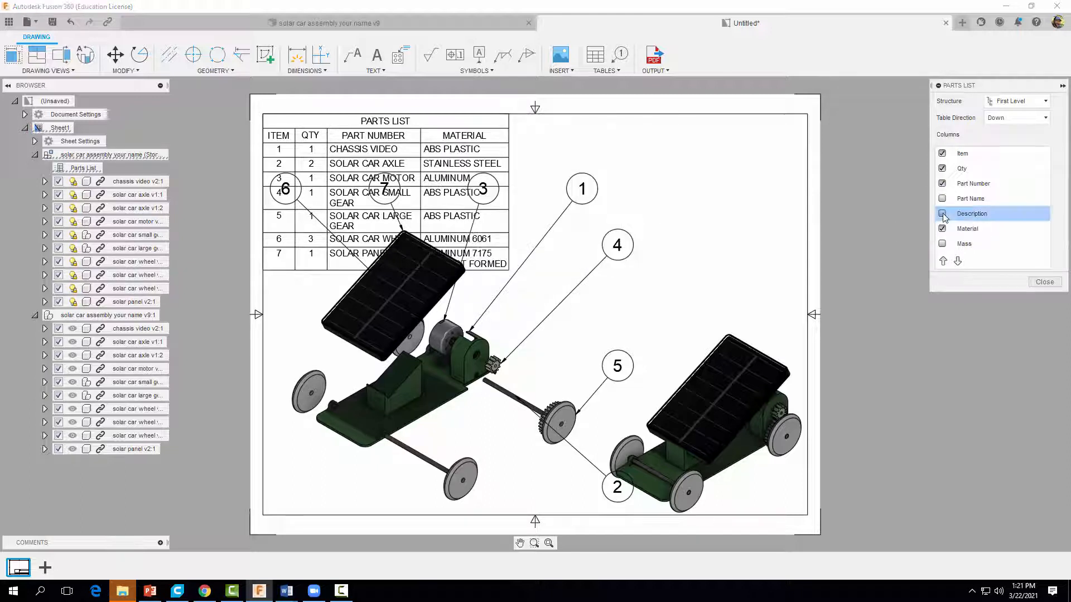
pyautogui.click(943, 244)
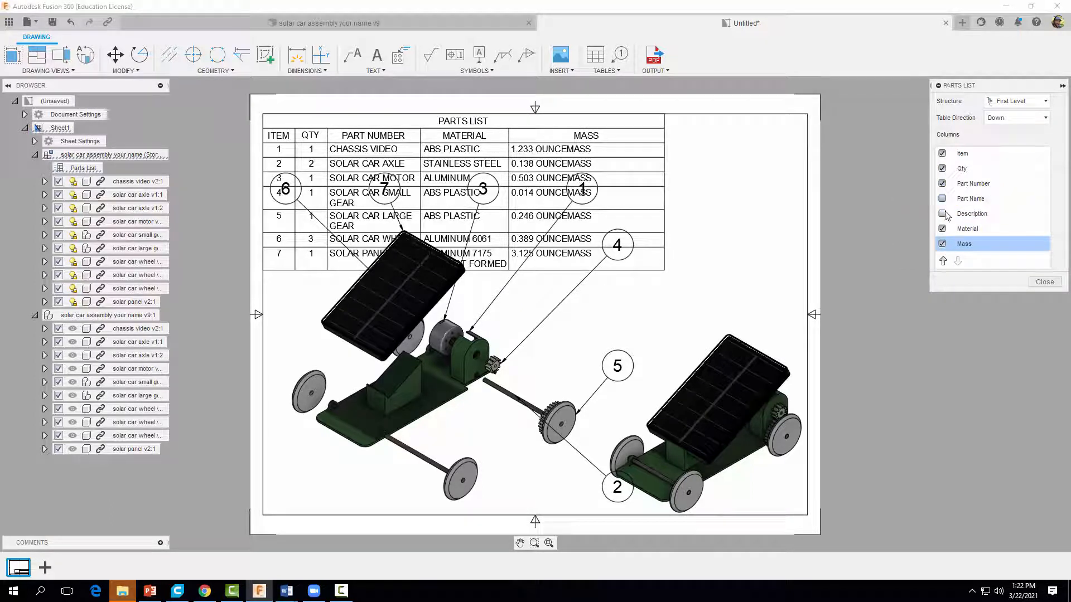
pyautogui.click(1042, 282)
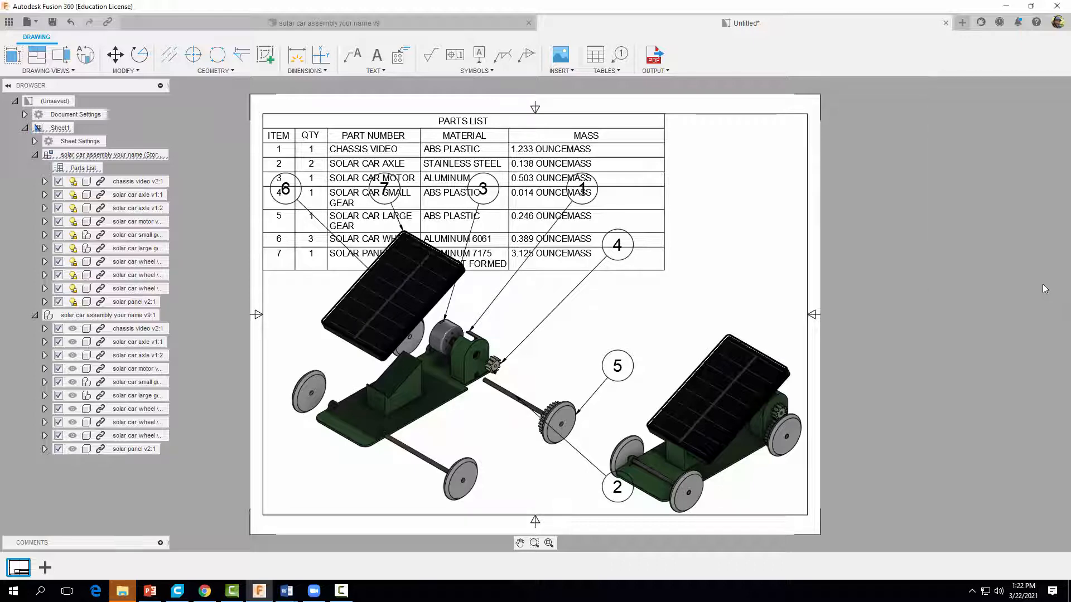
# - Move the parts list into the sheet's upper-right border corner and shift the exploded view slightly left
pyautogui.click(469, 150)
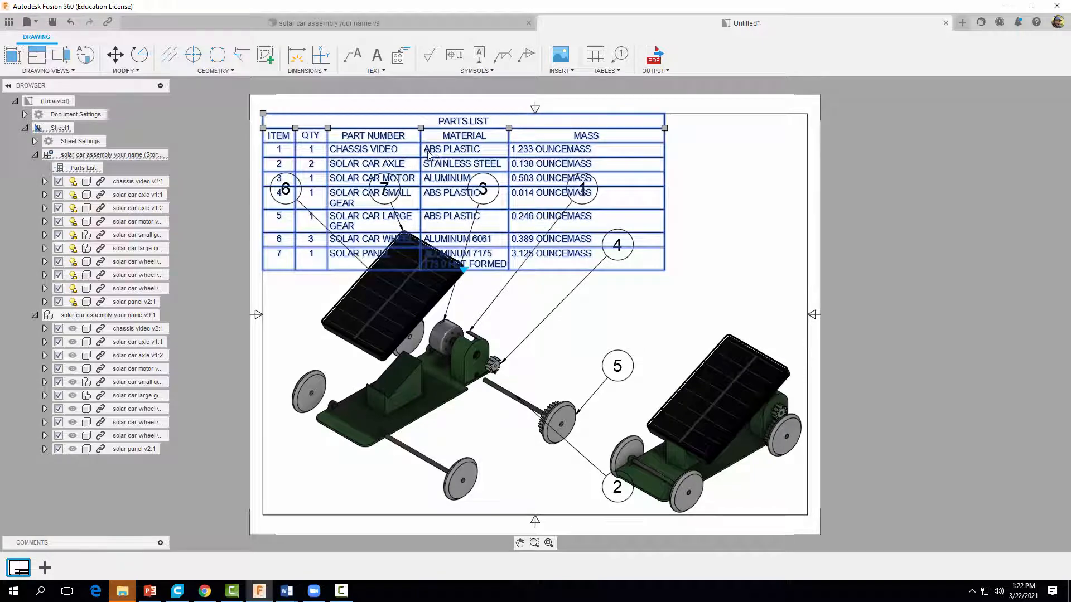
pyautogui.moveTo(428, 155); pyautogui.dragTo(558, 158)
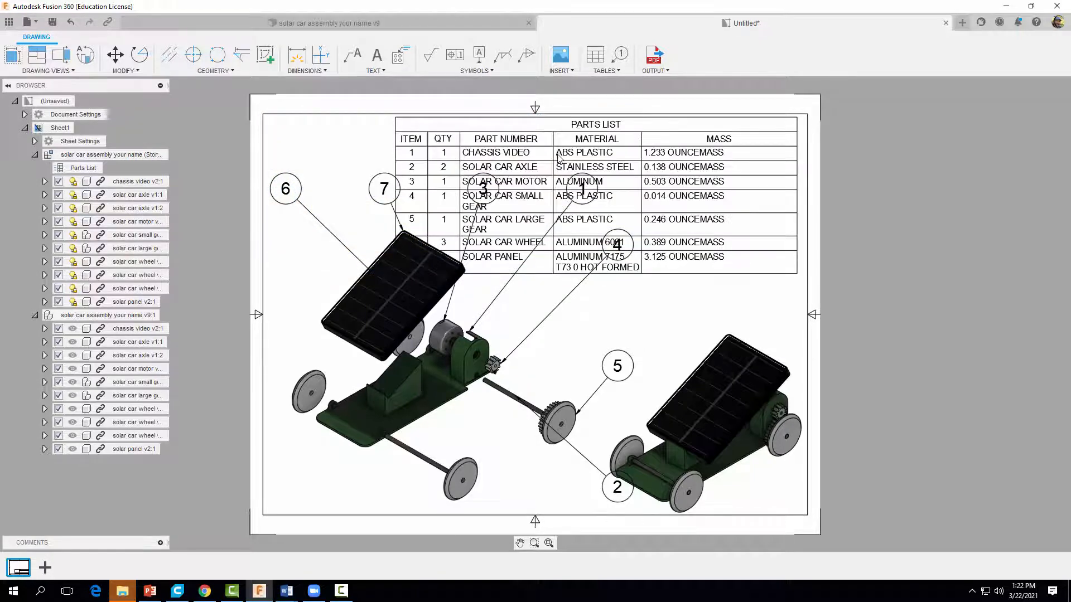
pyautogui.click(561, 159)
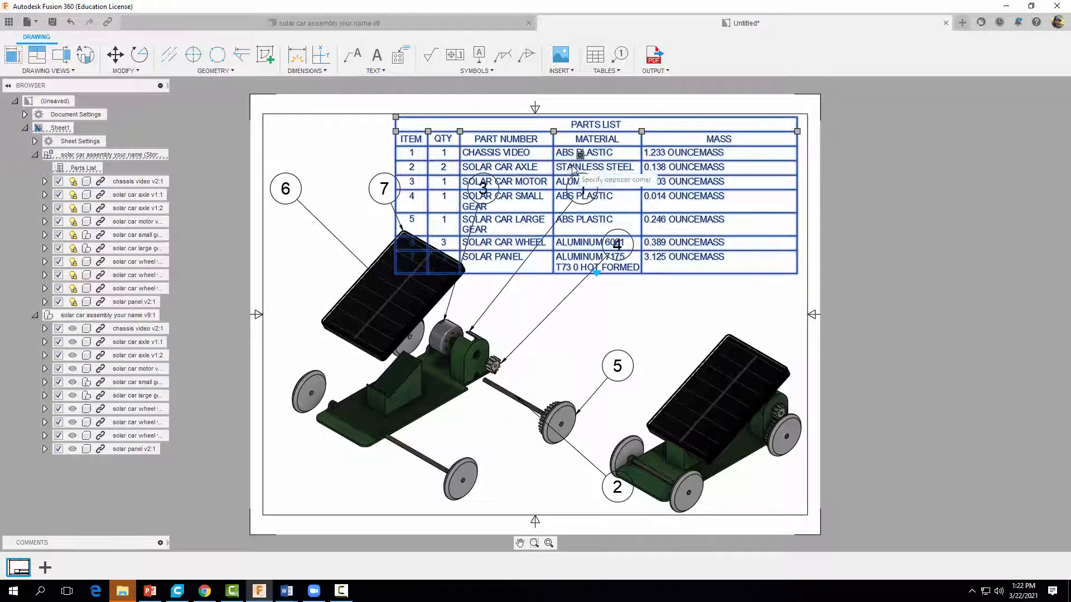
pyautogui.moveTo(574, 169); pyautogui.dragTo(580, 166)
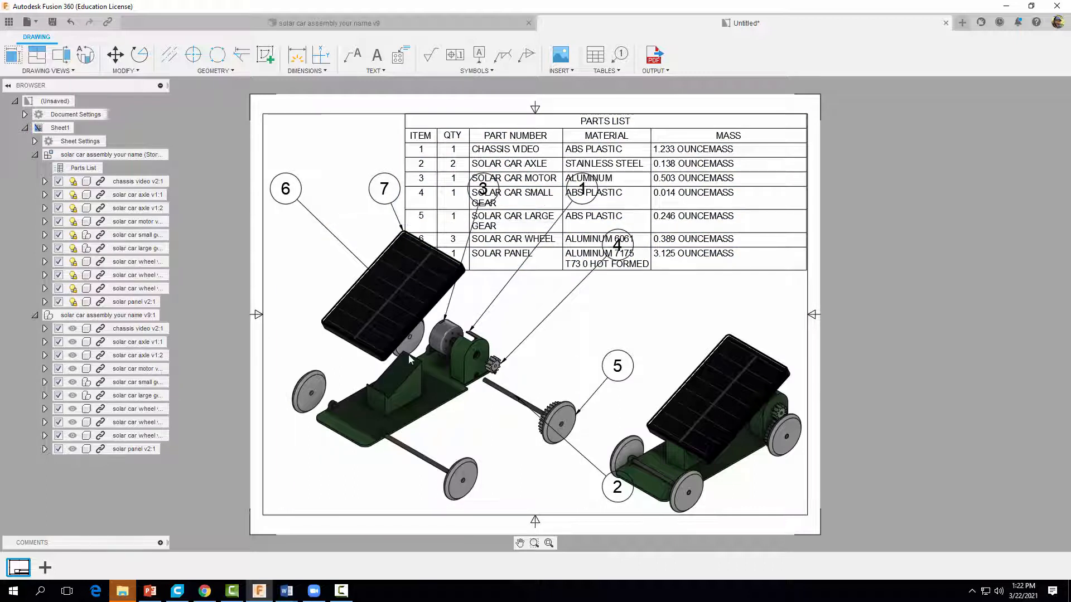
pyautogui.moveTo(434, 369)
pyautogui.mouseDown()
pyautogui.moveTo(434, 384)
pyautogui.moveTo(411, 371)
pyautogui.mouseUp()
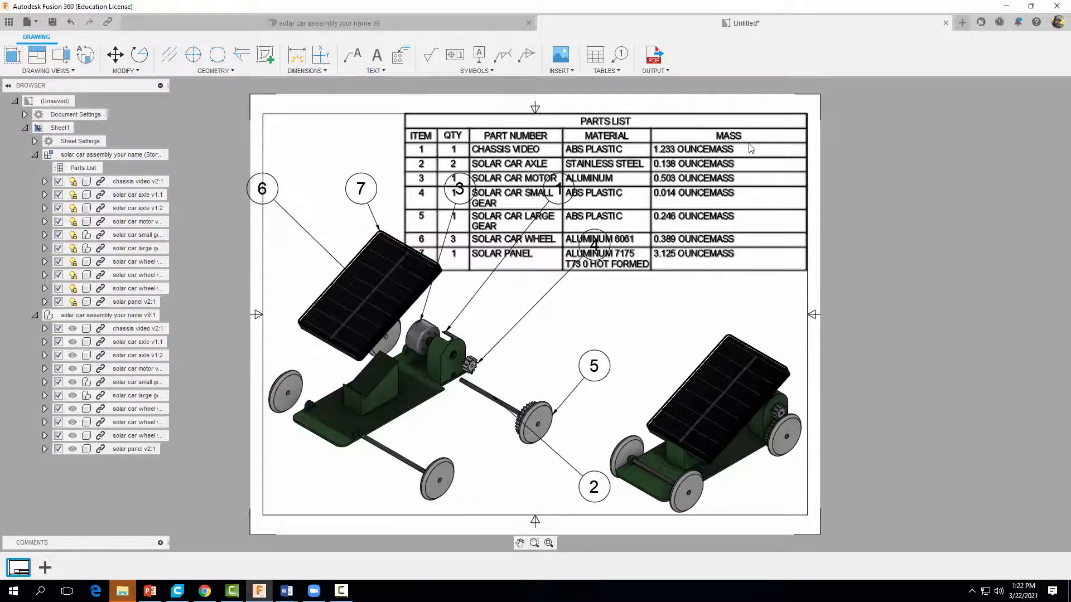
# - Resize the parts list columns, narrowing Item and Mass and widening Part Number and Material so the gear names fit on one line
pyautogui.click(657, 179)
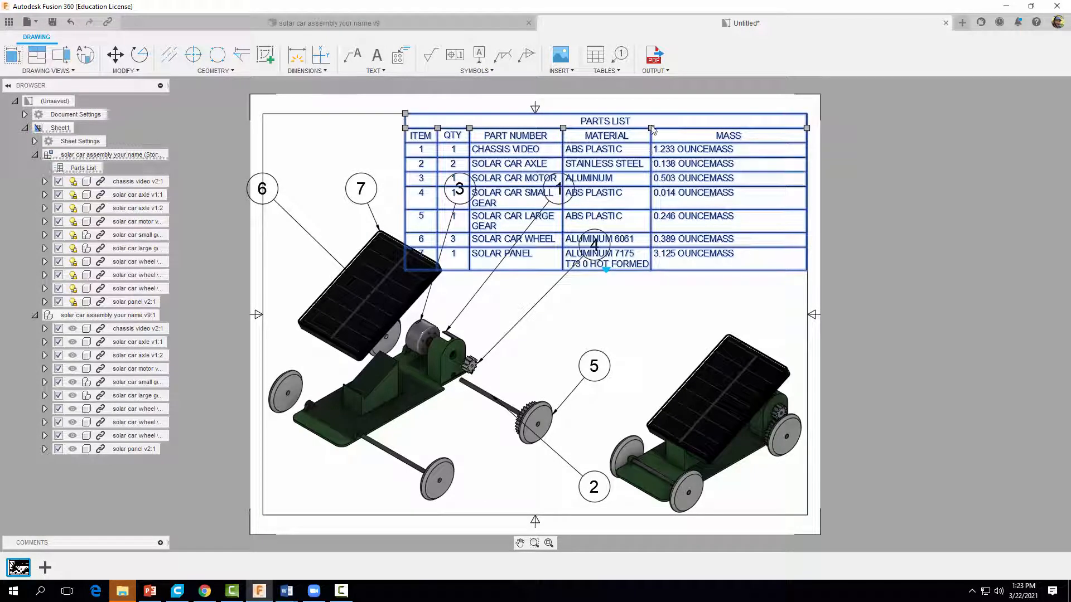
pyautogui.moveTo(650, 130); pyautogui.dragTo(709, 132)
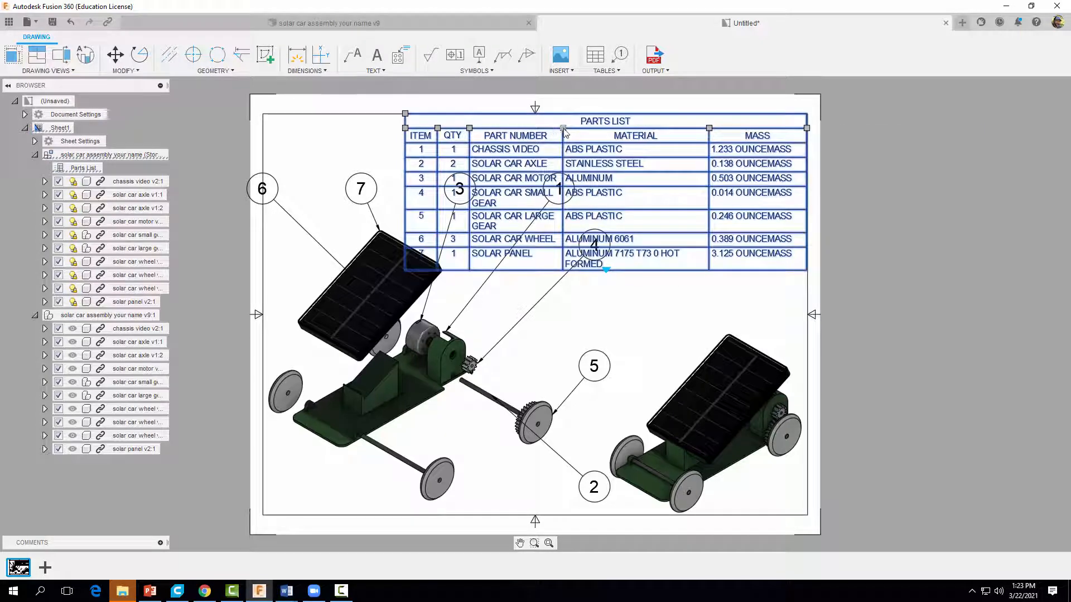
pyautogui.moveTo(563, 128); pyautogui.dragTo(593, 130)
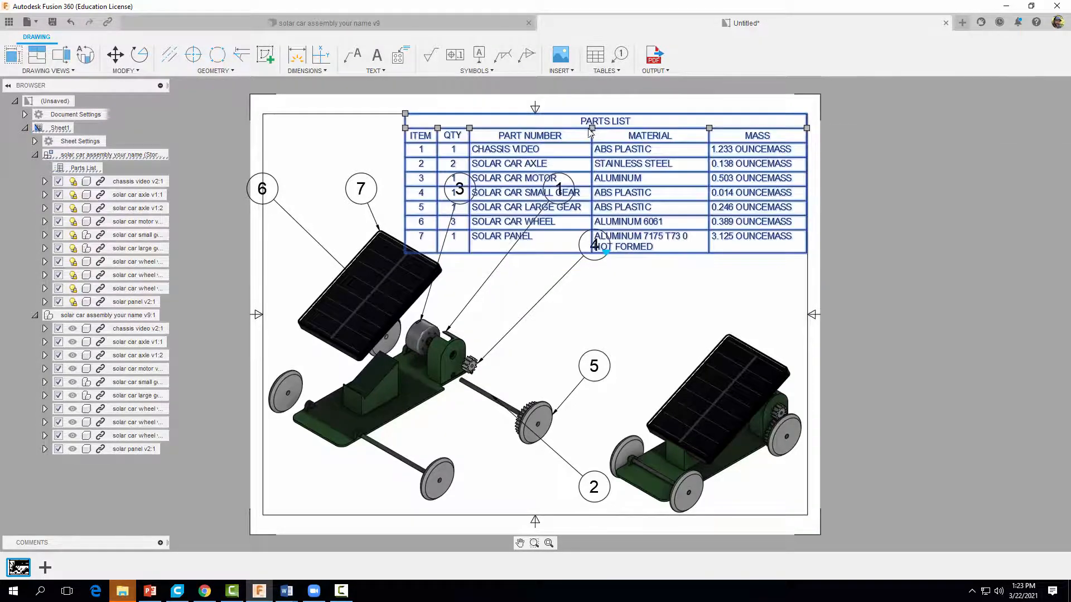
pyautogui.moveTo(469, 129); pyautogui.dragTo(486, 131)
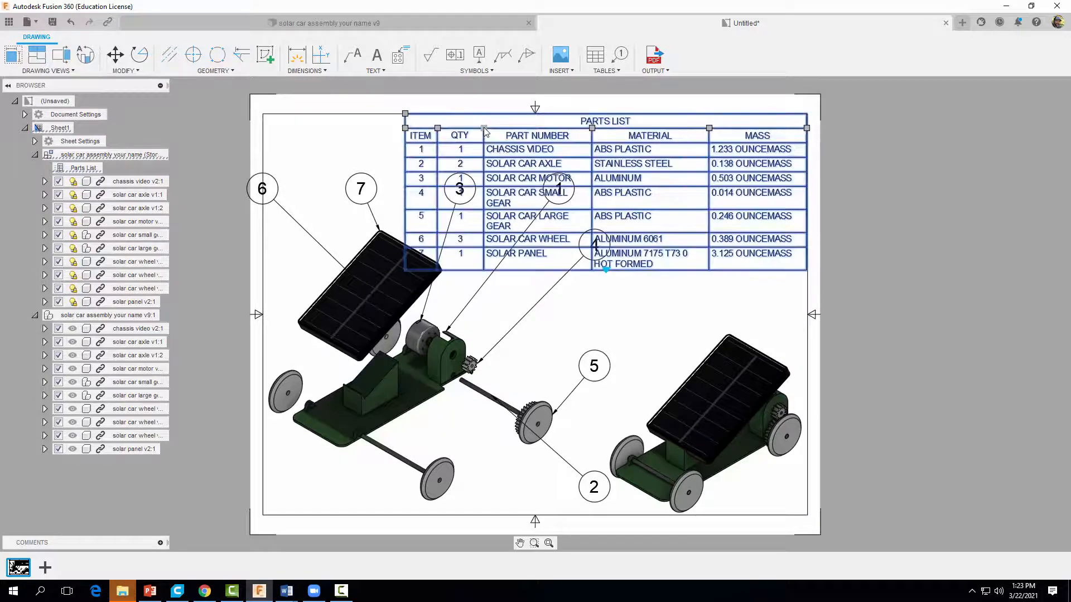
pyautogui.moveTo(592, 129); pyautogui.dragTo(614, 132)
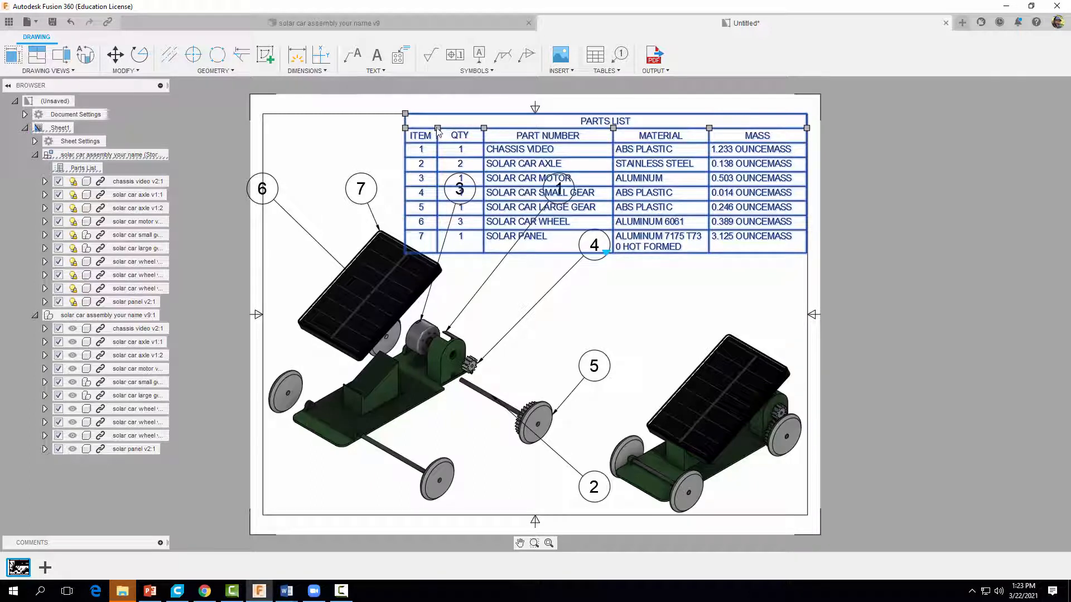
pyautogui.moveTo(438, 128)
pyautogui.mouseDown()
pyautogui.moveTo(450, 130)
pyautogui.moveTo(411, 132)
pyautogui.moveTo(425, 132)
pyautogui.mouseUp()
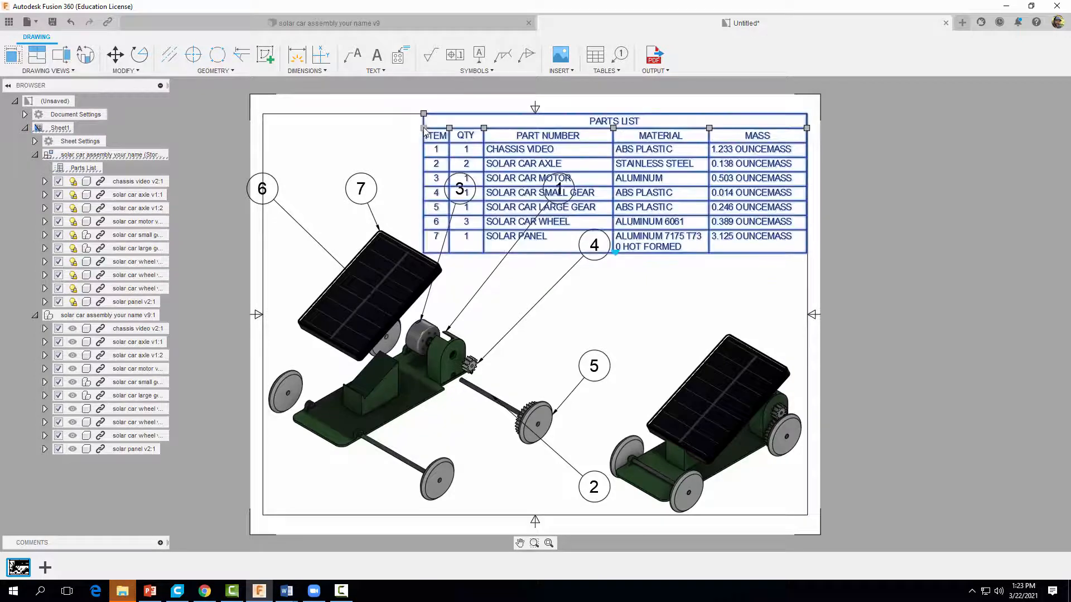
pyautogui.click(765, 316)
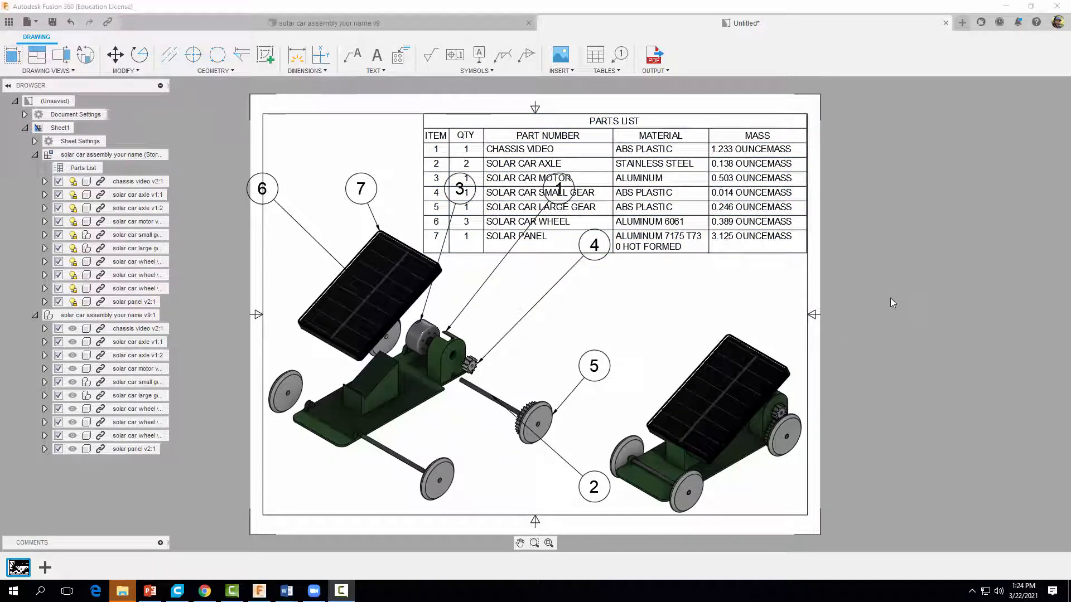
# - Move balloon 4 off the parts list to just above the small gear, and balloon 2 to just below the rear axle
pyautogui.click(590, 252)
pyautogui.click(594, 246)
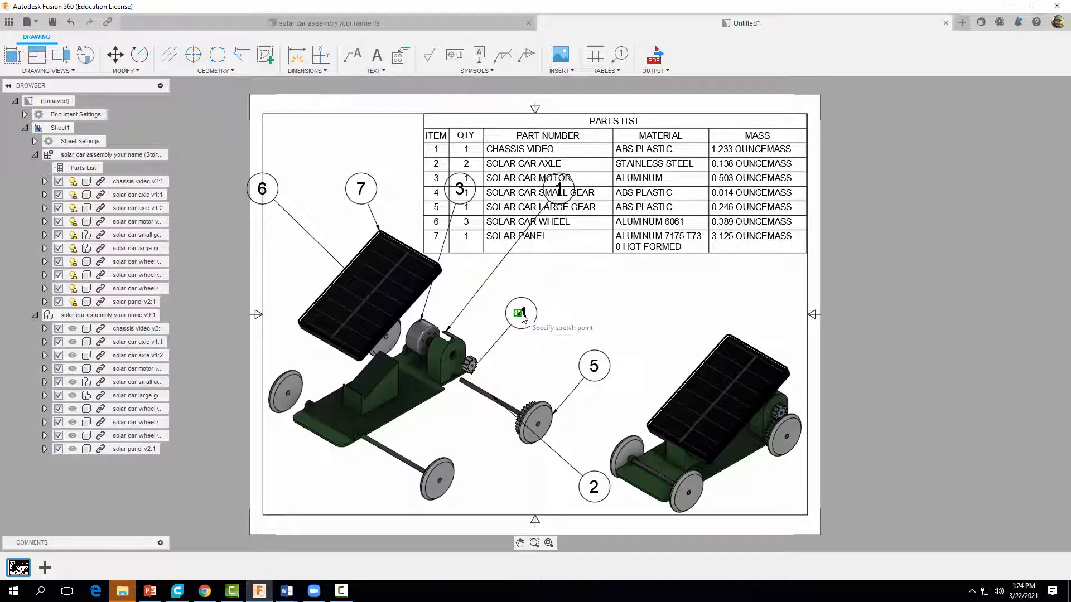
pyautogui.click(517, 313)
pyautogui.click(593, 368)
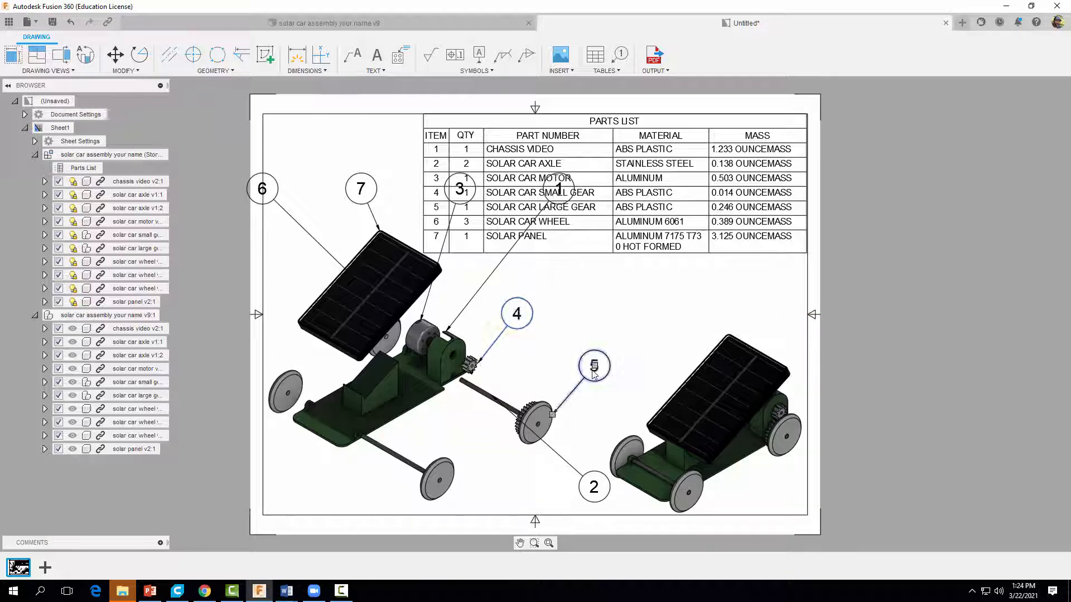
pyautogui.click(597, 493)
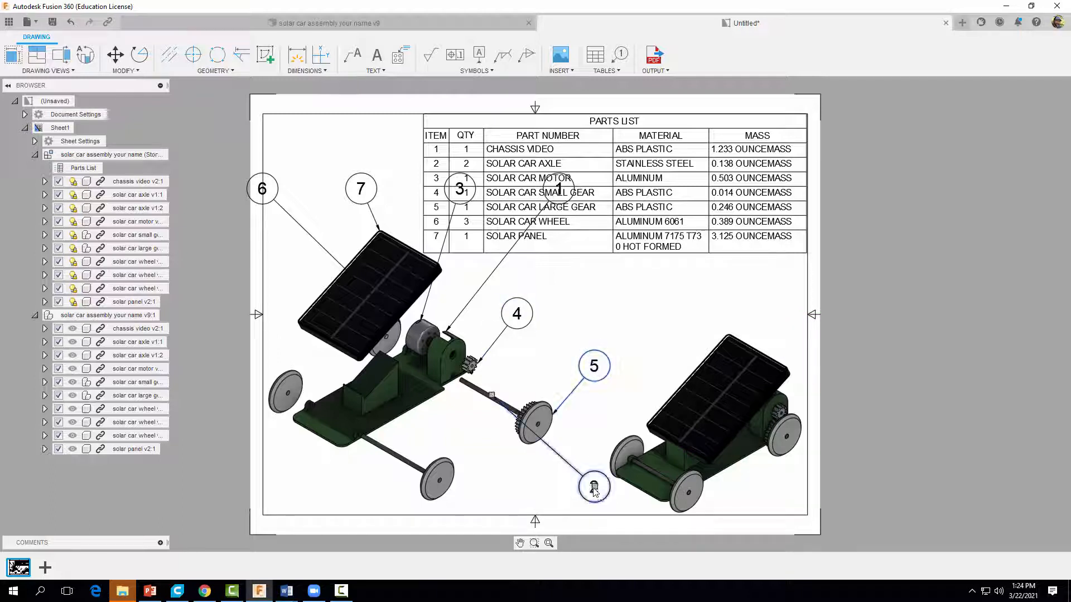
pyautogui.click(594, 489)
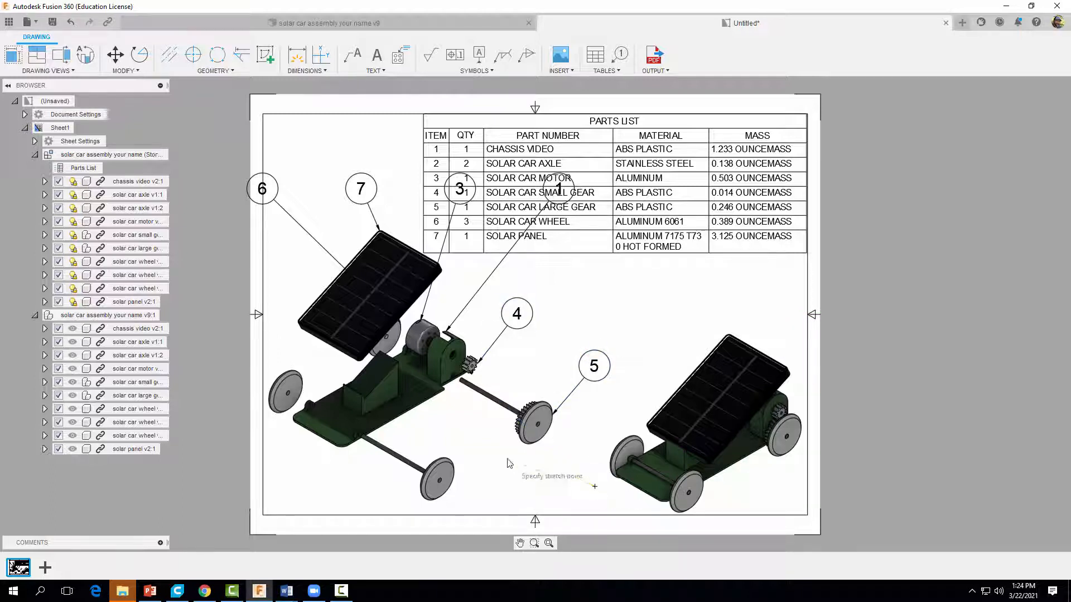
pyautogui.click(467, 429)
# - Move balloons 1 and 3 below the parts list, close above the motor mount, and bring balloon 7 closer to the solar panel
pyautogui.click(559, 188)
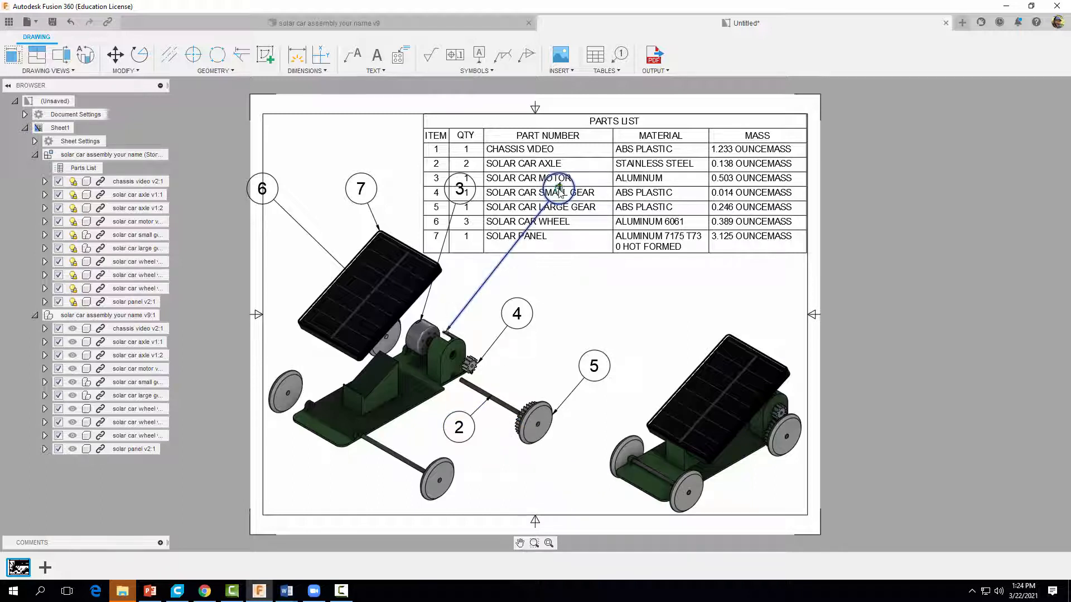
pyautogui.click(559, 189)
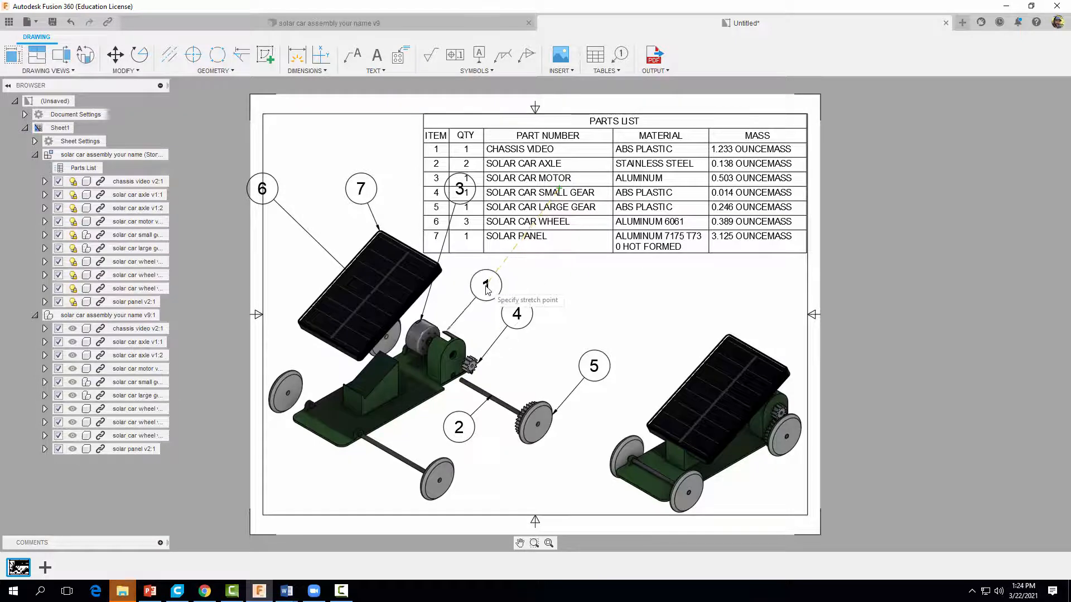
pyautogui.click(487, 288)
pyautogui.click(460, 190)
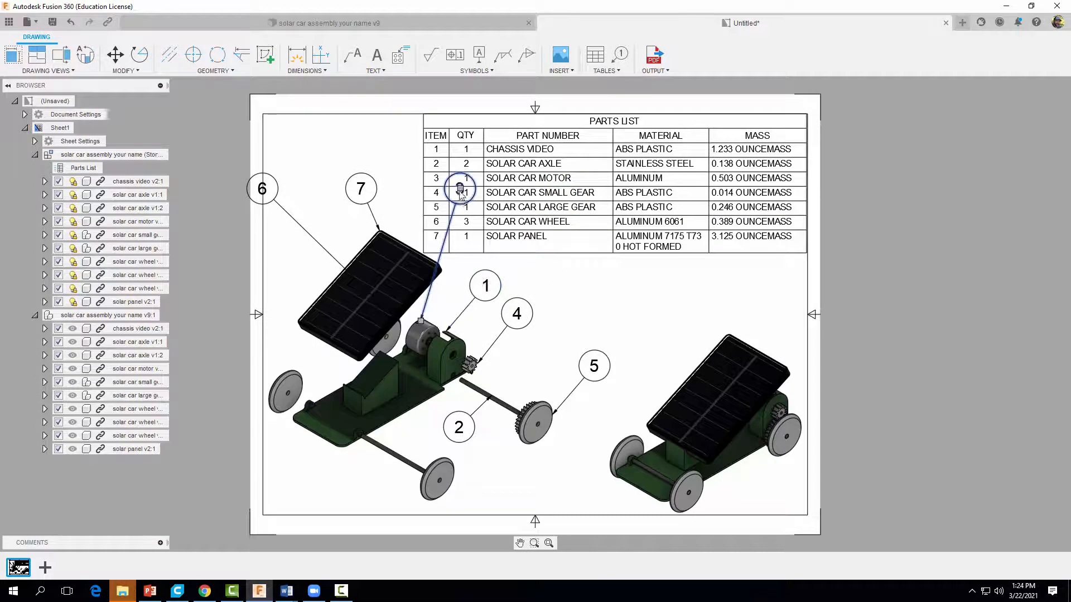
pyautogui.click(460, 190)
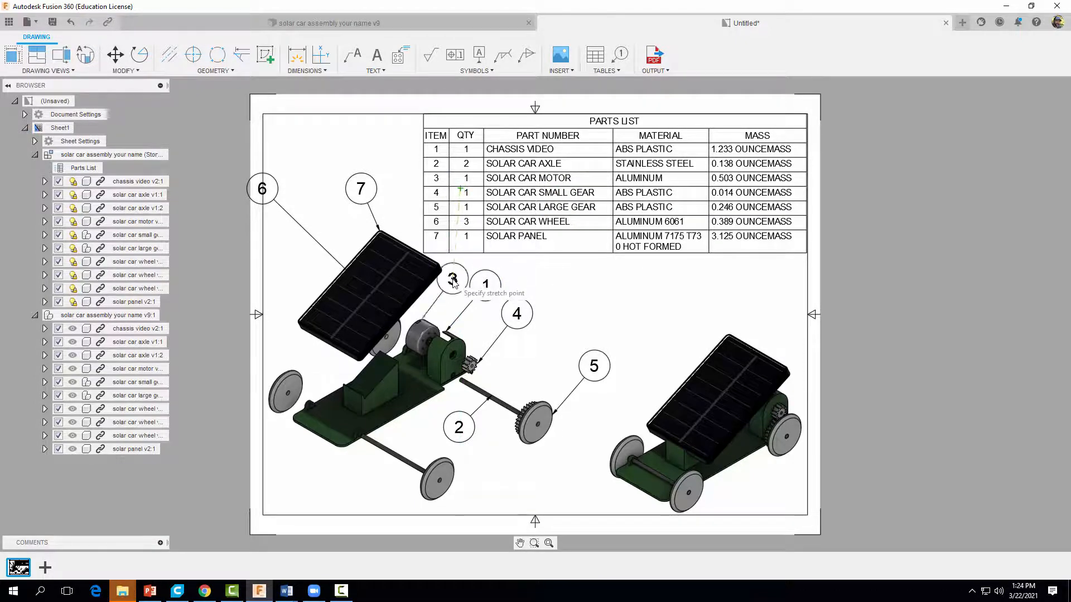
pyautogui.click(454, 283)
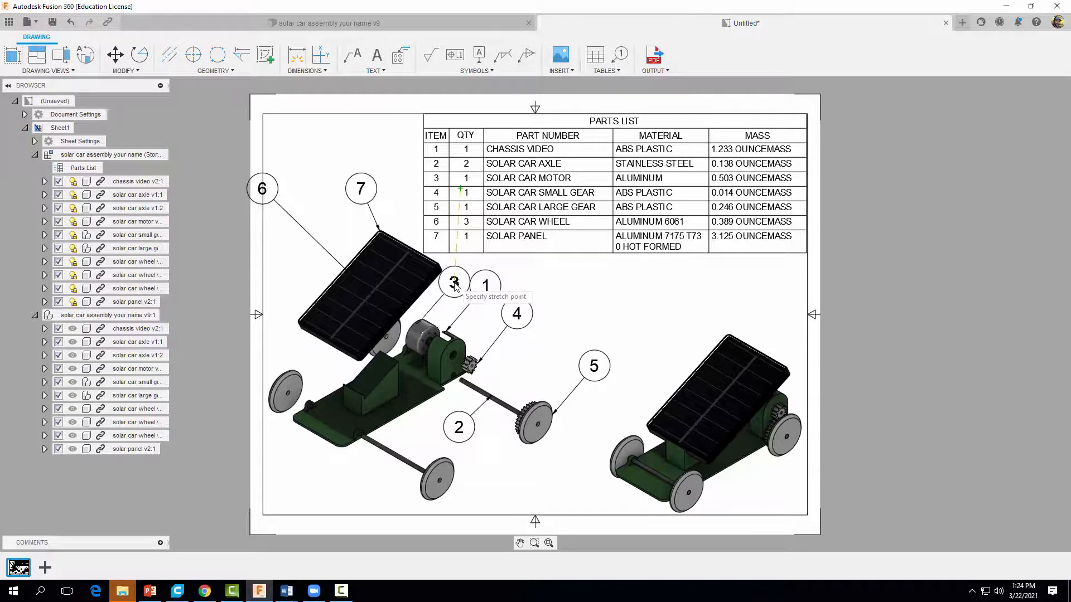
pyautogui.click(361, 191)
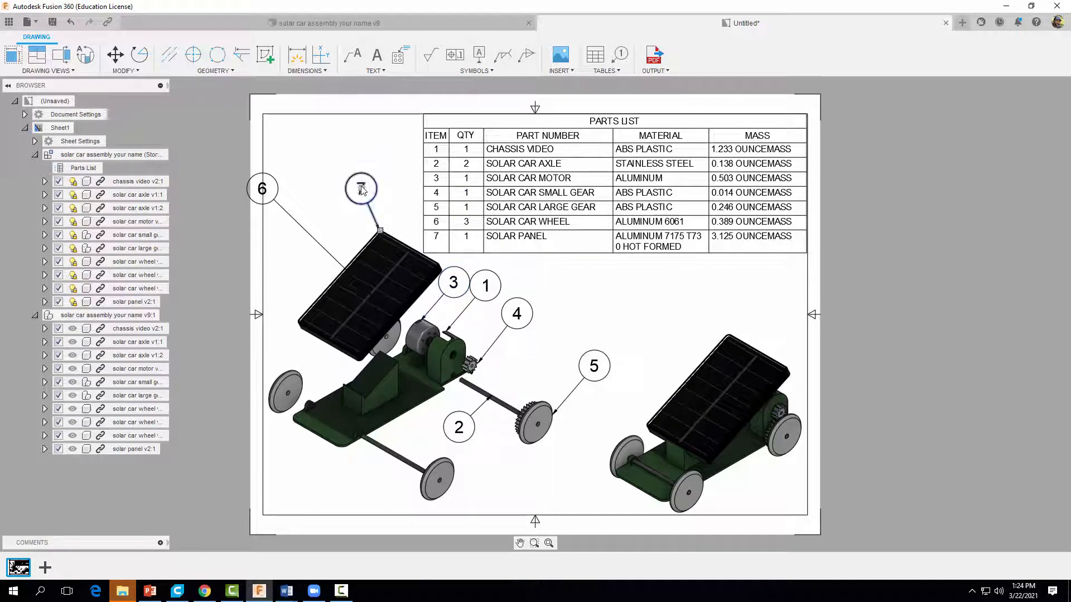
pyautogui.click(350, 216)
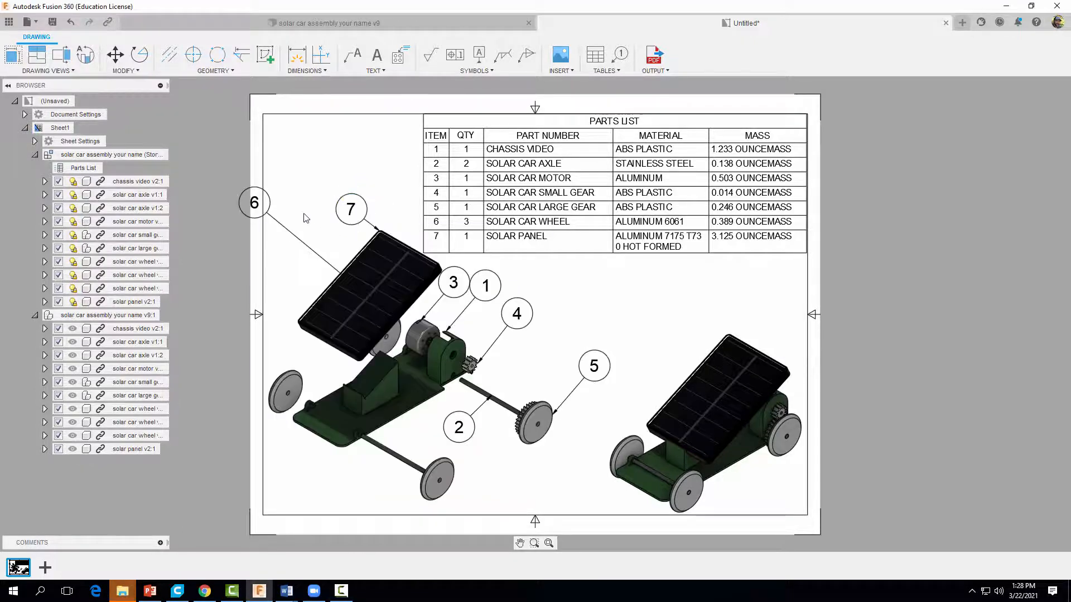
# - Move balloon 6 inside the border above the exploded view's leftmost wheel and reattach its leader to that wheel
pyautogui.click(264, 206)
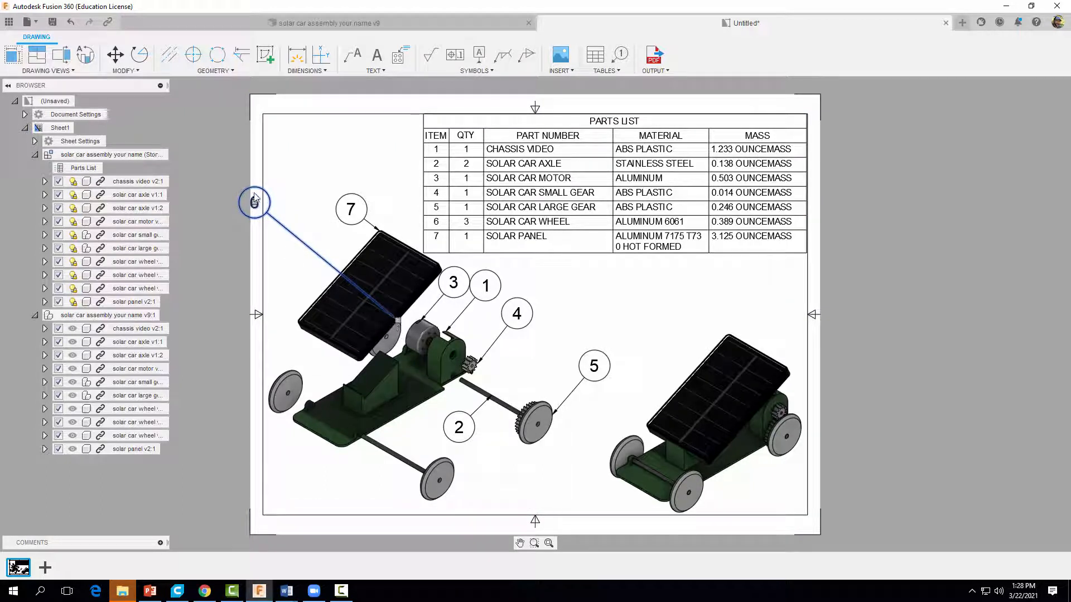
pyautogui.click(254, 203)
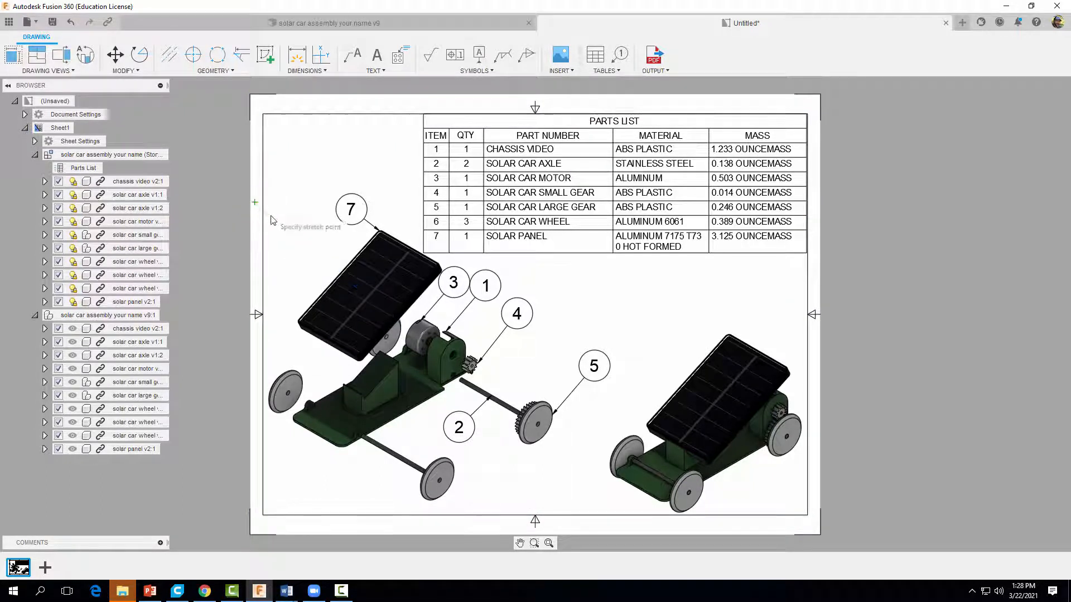
pyautogui.click(278, 340)
pyautogui.click(398, 324)
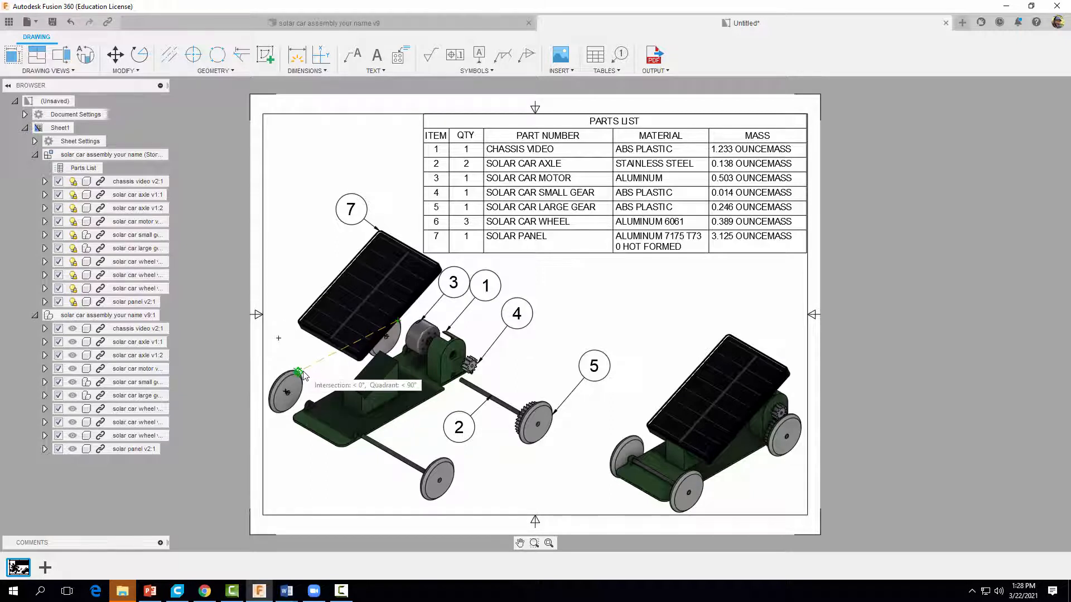
pyautogui.click(301, 377)
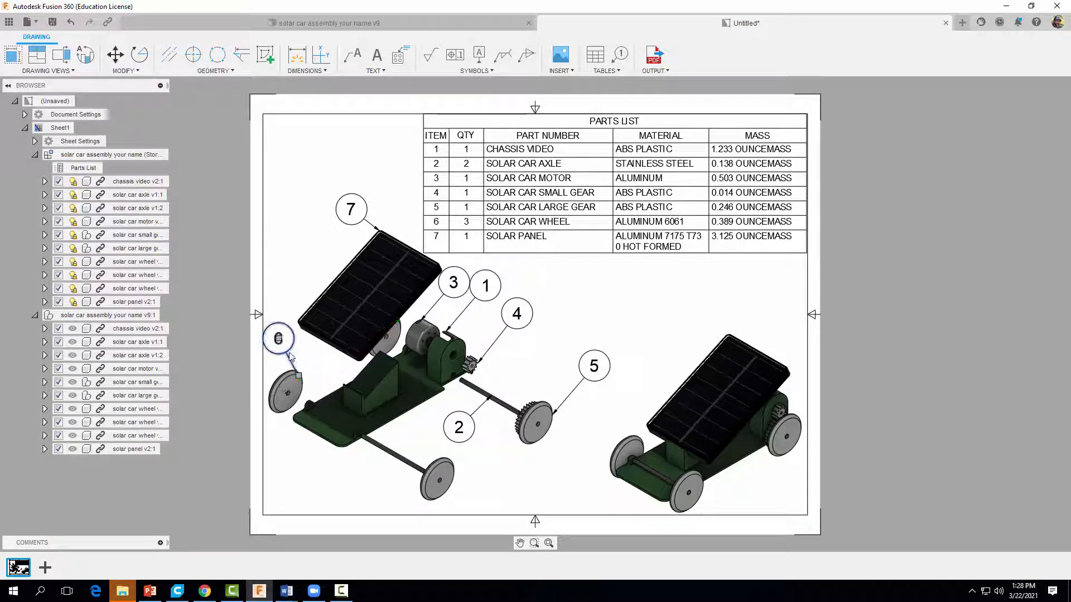
pyautogui.click(279, 338)
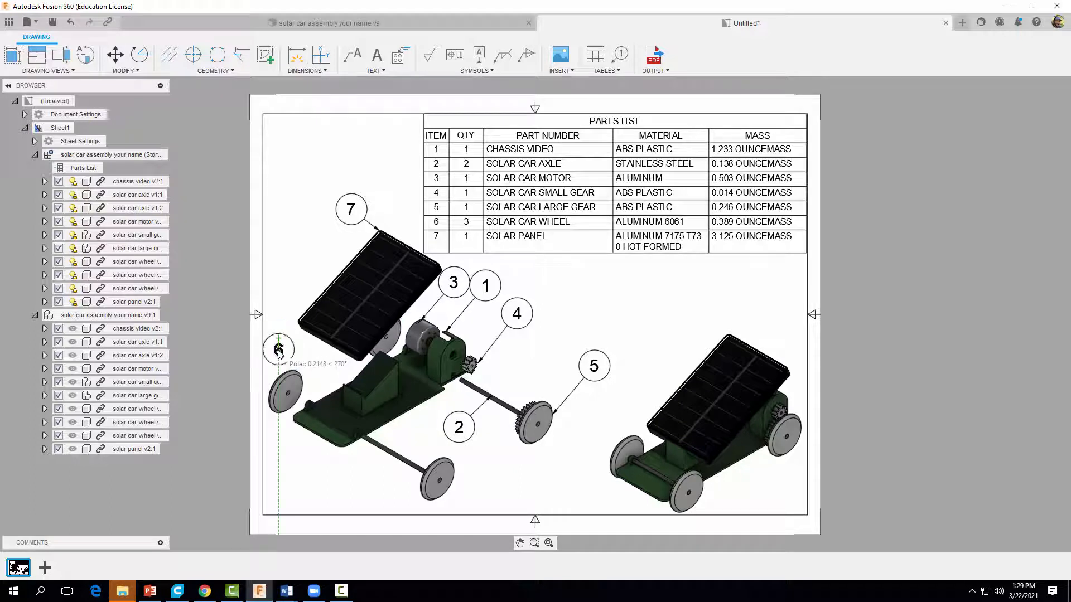
pyautogui.click(280, 349)
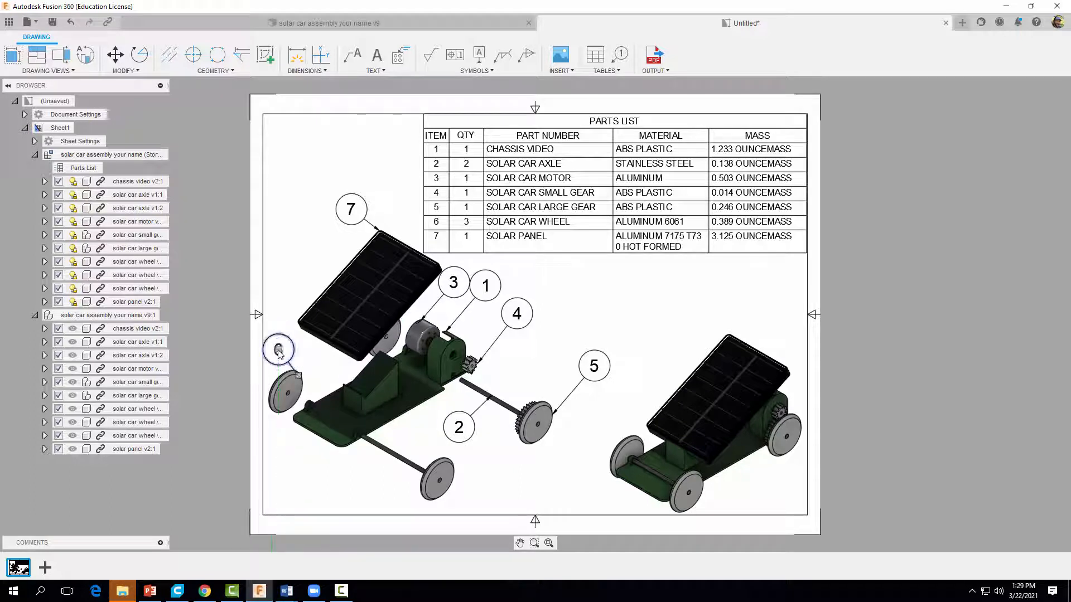
pyautogui.click(896, 303)
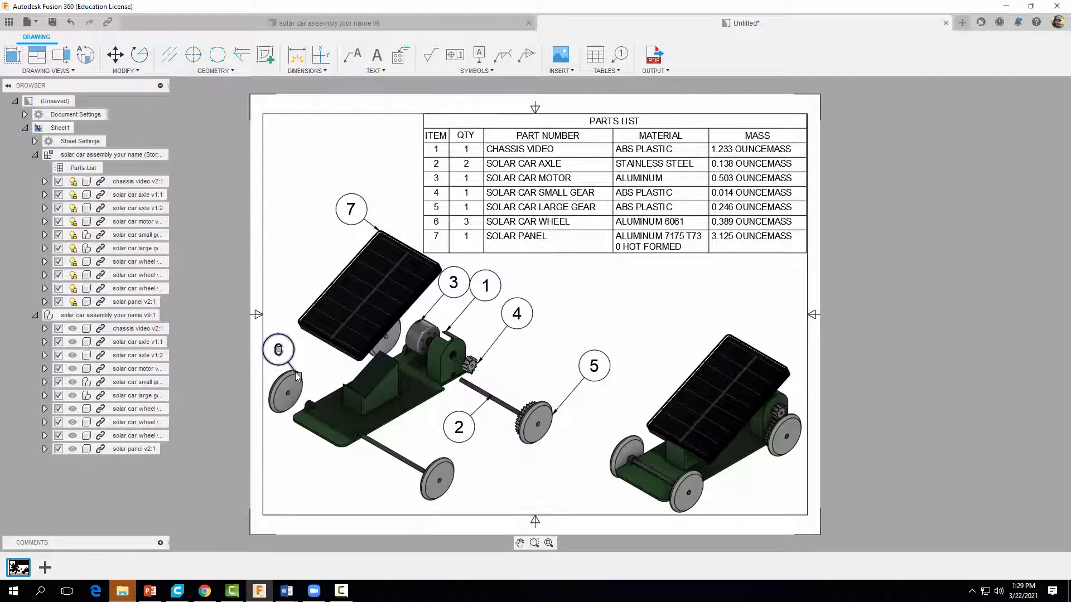
# - Fine-tune balloon 6's leader so its arrowhead touches the upper edge of the leftmost wheel
pyautogui.scroll(5, 298, 377)
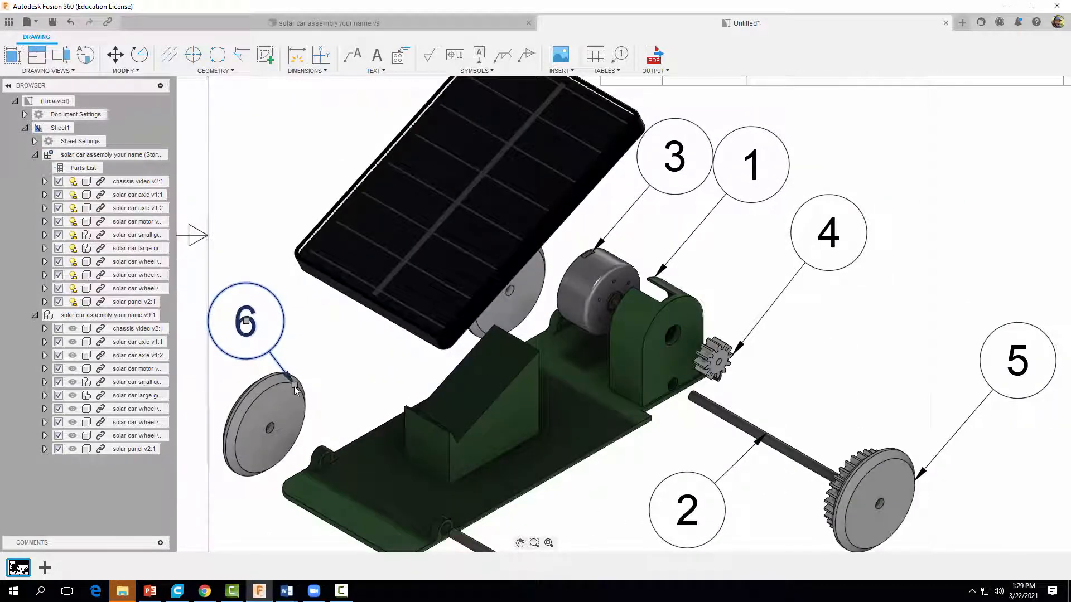
pyautogui.click(294, 378)
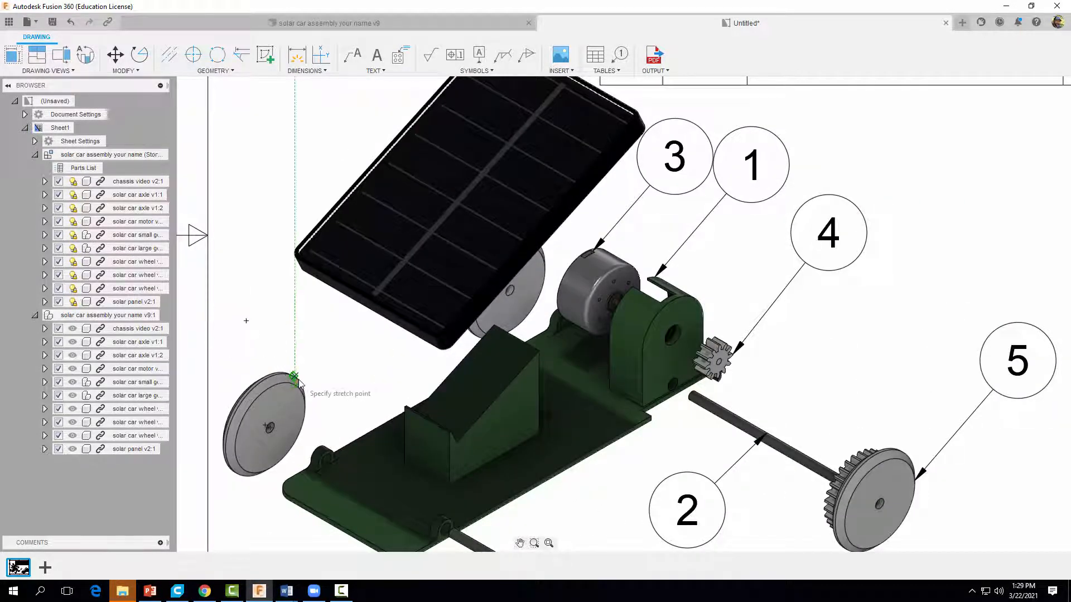
pyautogui.click(298, 381)
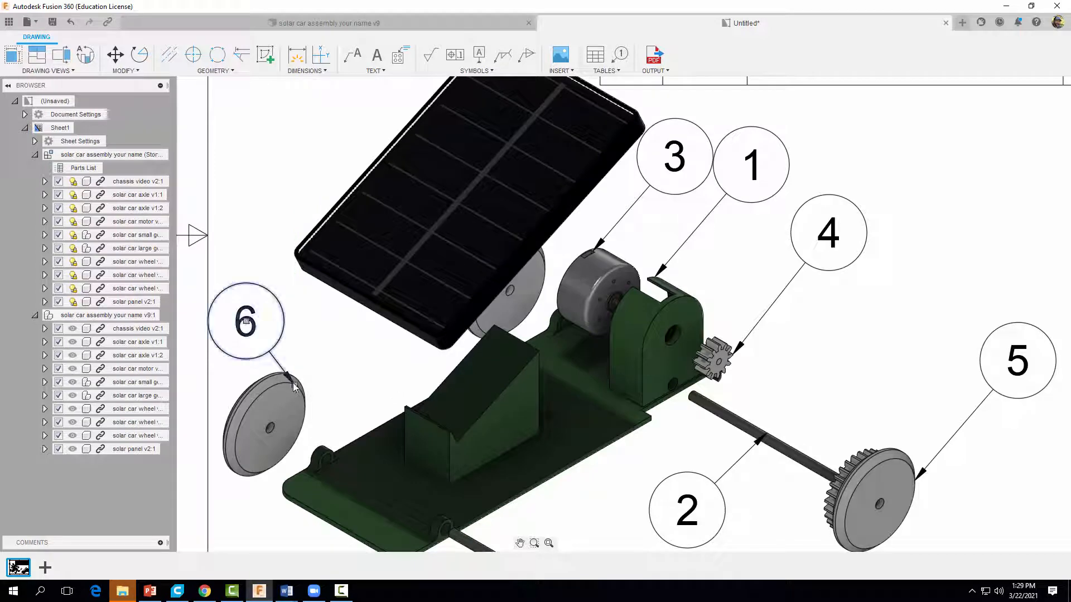
pyautogui.click(294, 386)
pyautogui.click(292, 375)
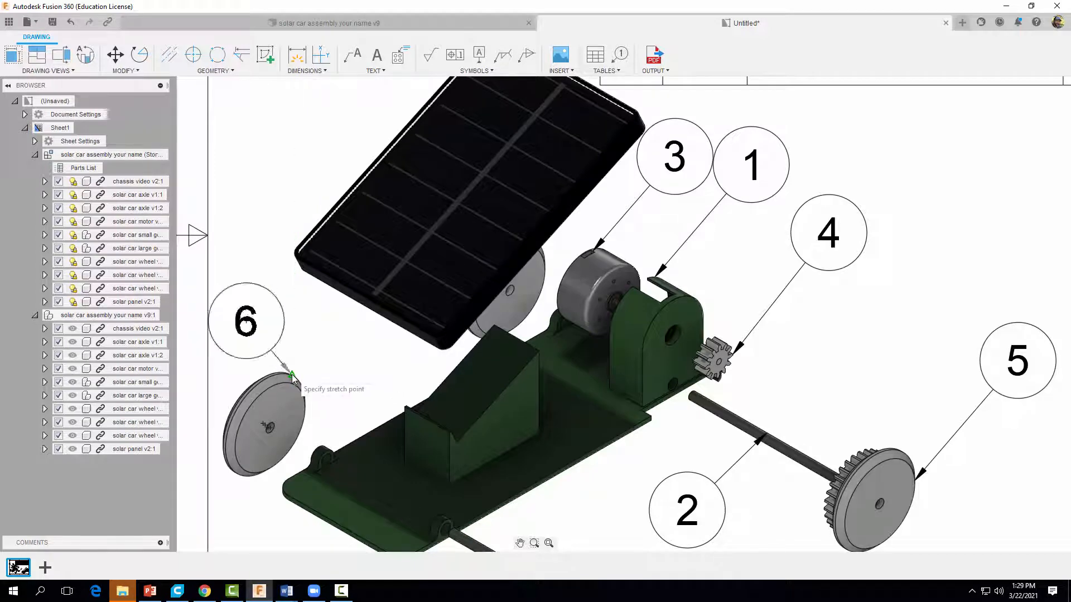
pyautogui.scroll(-5, 363, 363)
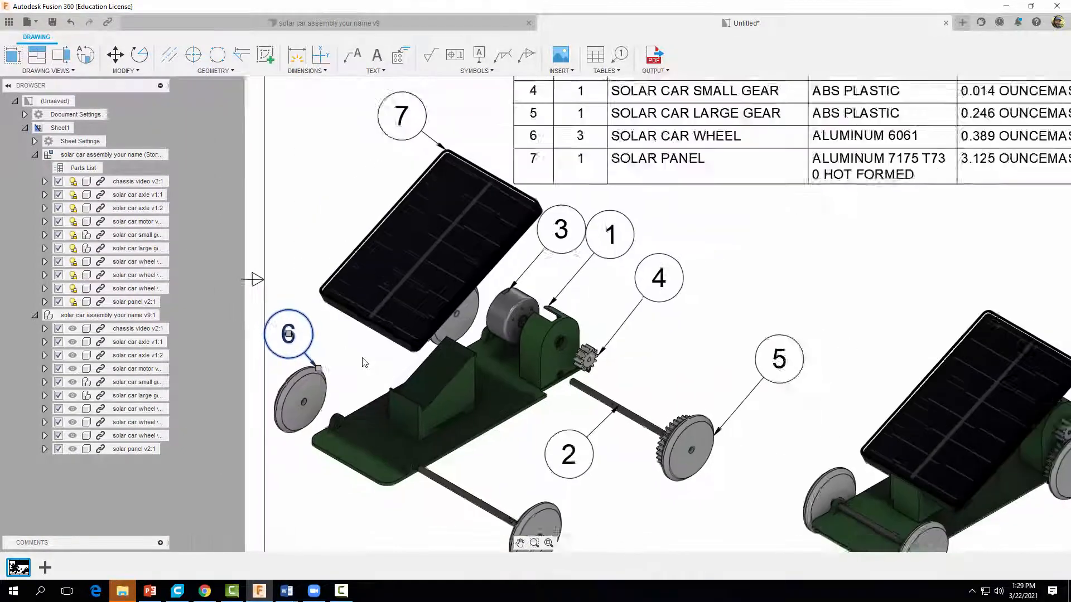
pyautogui.scroll(-2, 364, 363)
pyautogui.scroll(1, 362, 364)
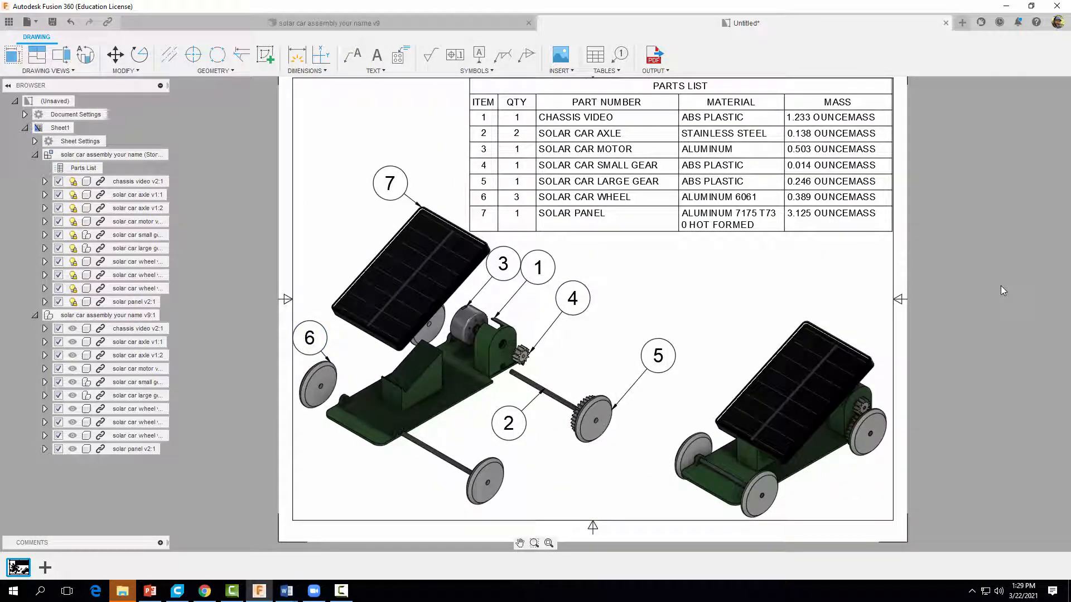
pyautogui.scroll(-1, 1001, 287)
pyautogui.moveTo(1037, 292); pyautogui.dragTo(949, 307, button='middle')
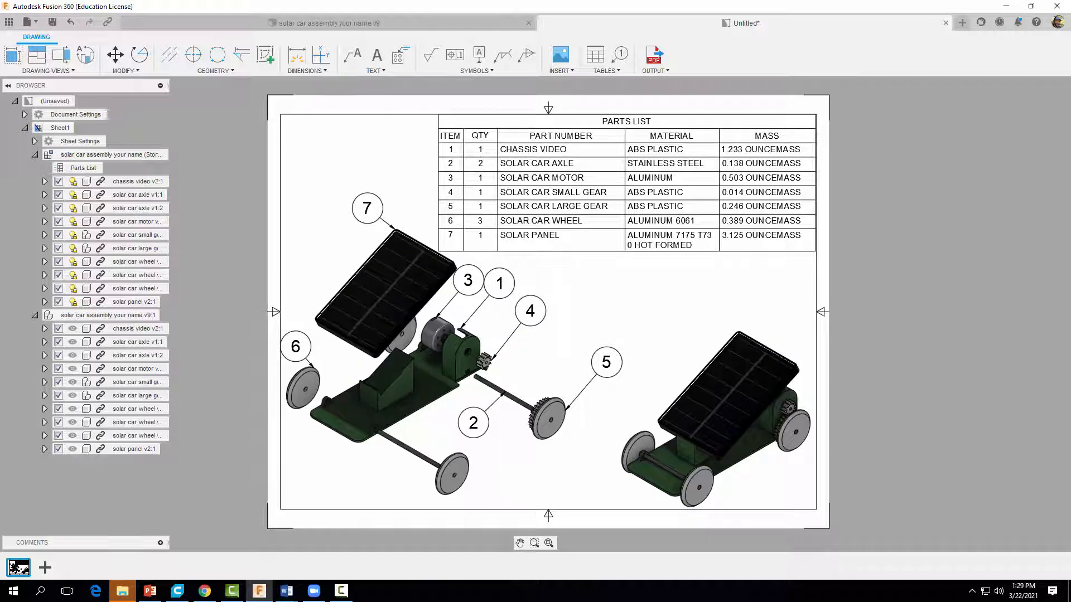